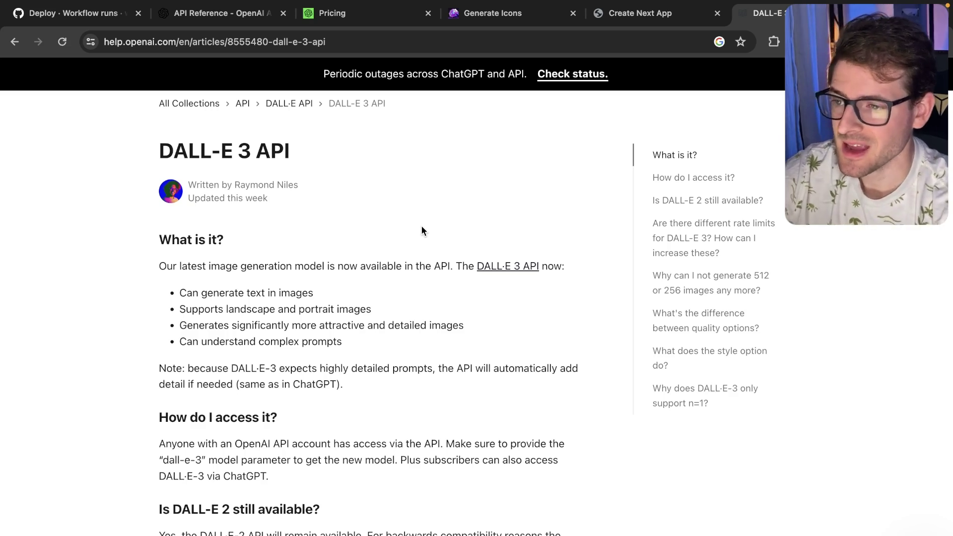
- Scroll the current page, then switch to the Generate Icons browser tab
scroll(379, 322, down, 2)
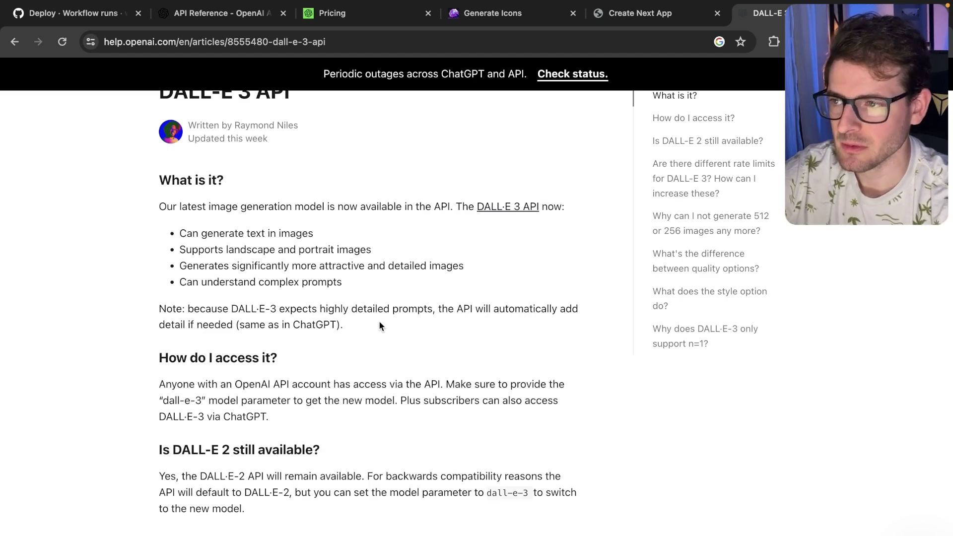
scroll(370, 303, down, 10)
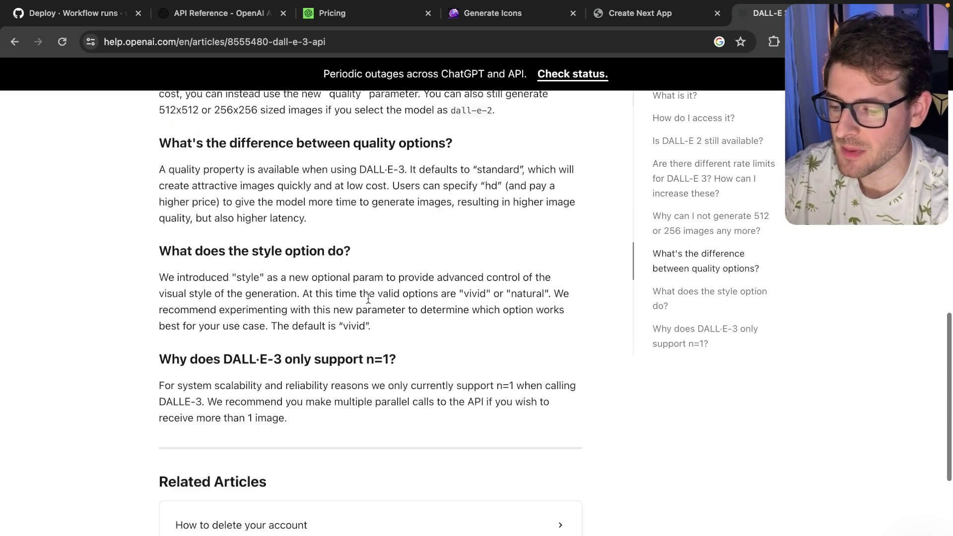
scroll(368, 300, down, 5)
scroll(370, 301, up, 15)
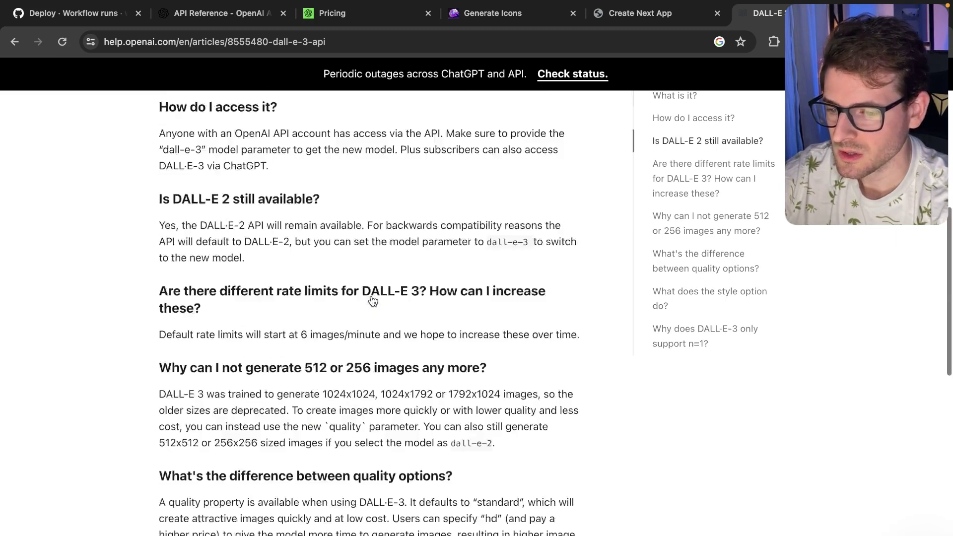
scroll(521, 298, down, 2)
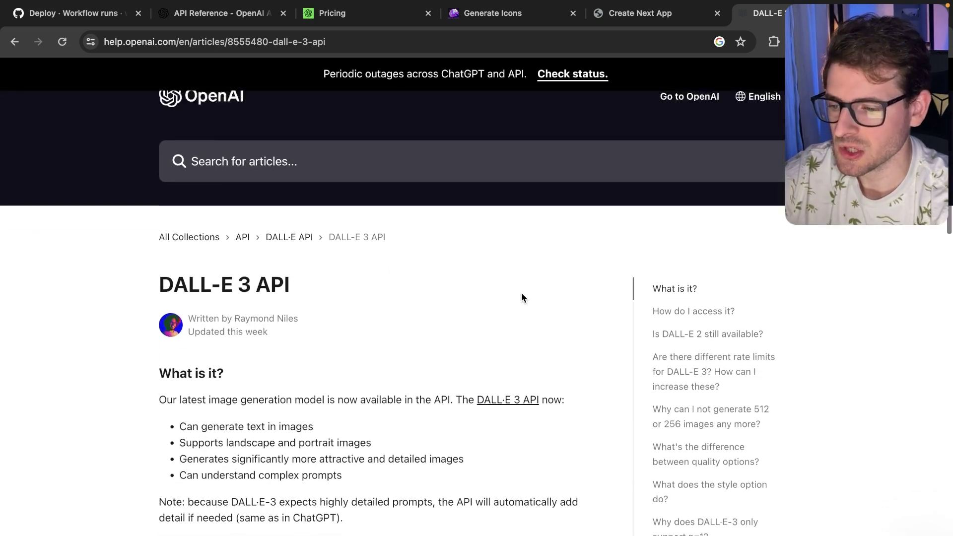
scroll(284, 128, up, 2)
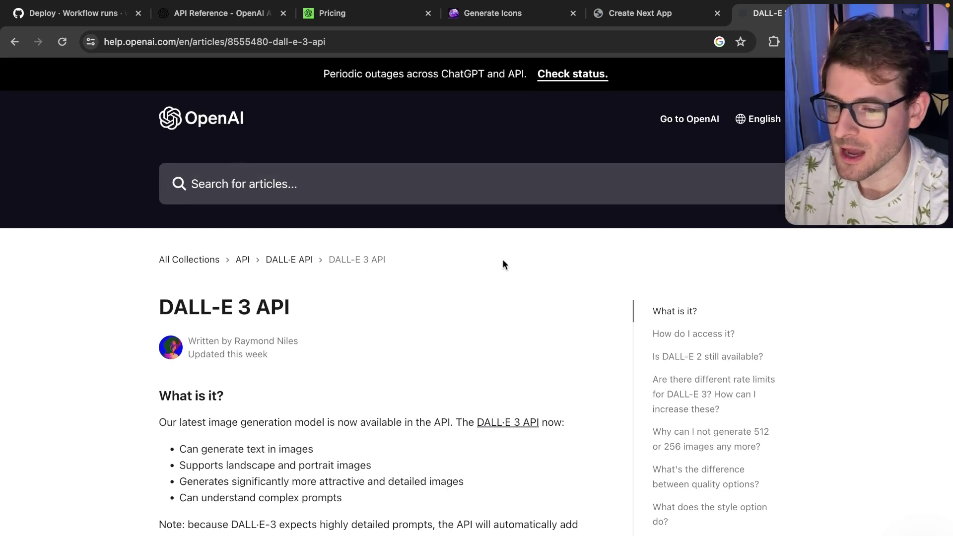
click(493, 13)
key(super+alt+i)
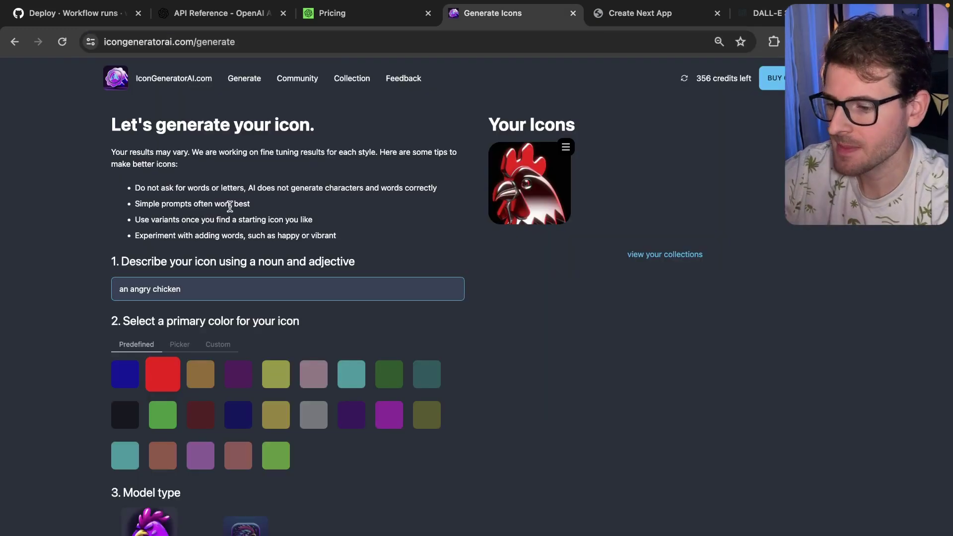
- Check the site's URL and review the generator form's Dalle 2 and Dalle 3 options
double_click(138, 47)
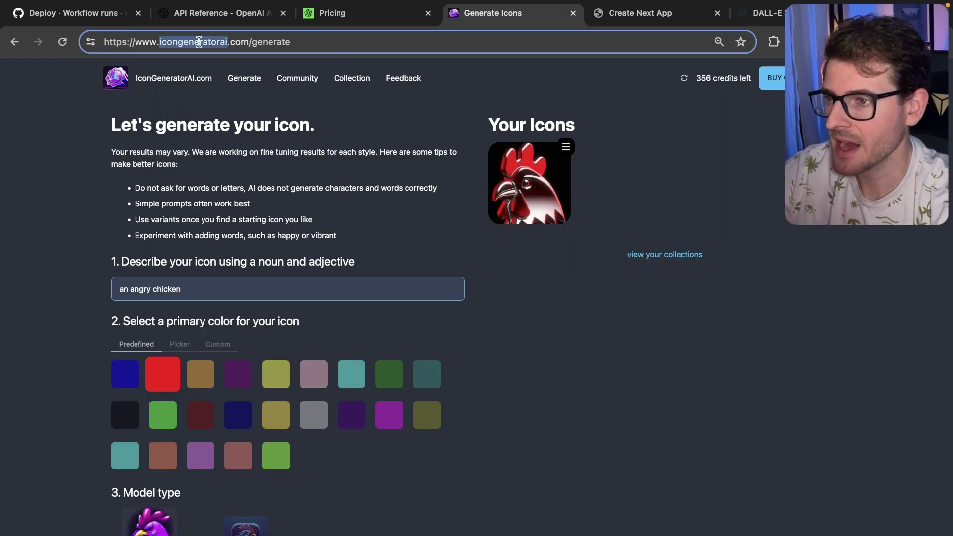
click(333, 205)
scroll(364, 192, down, 1)
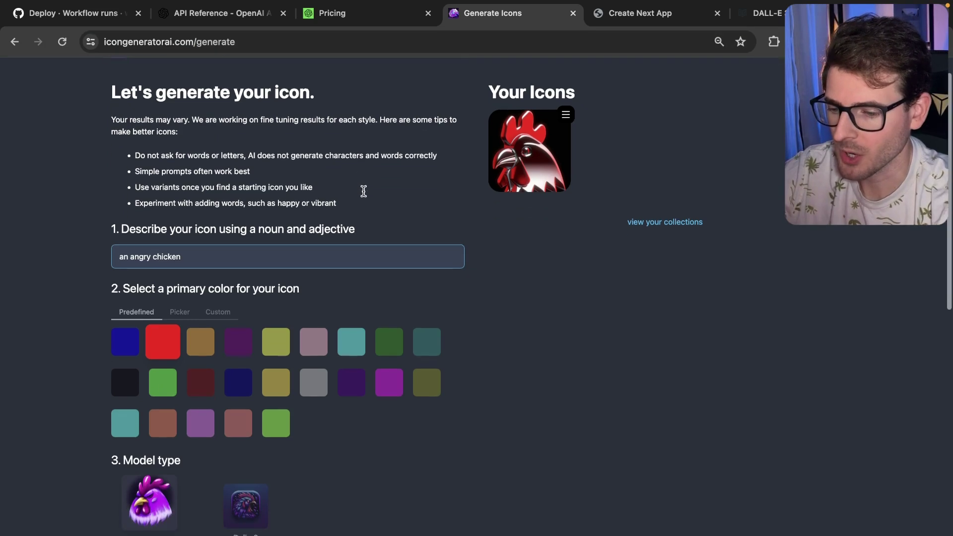
scroll(496, 149, up, 1)
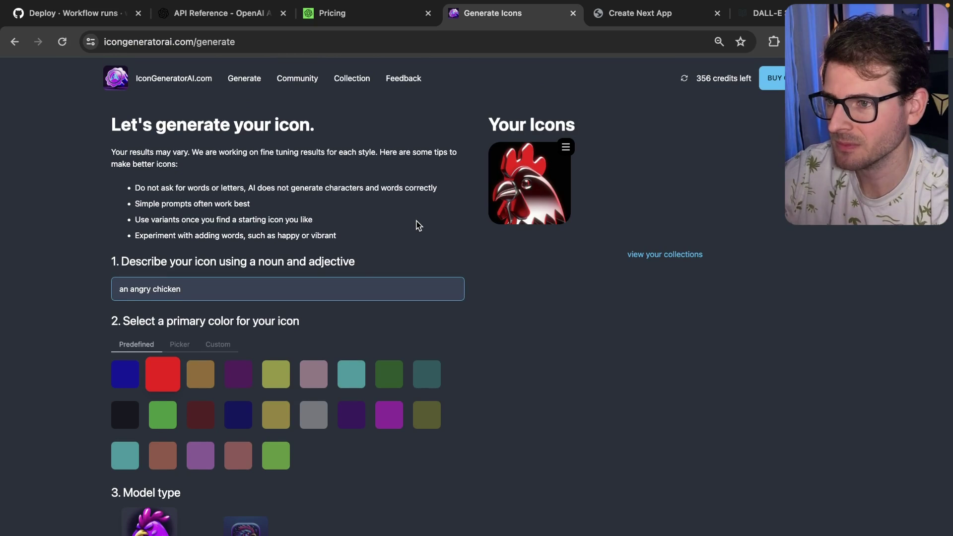
scroll(417, 225, down, 1)
scroll(361, 201, down, 1)
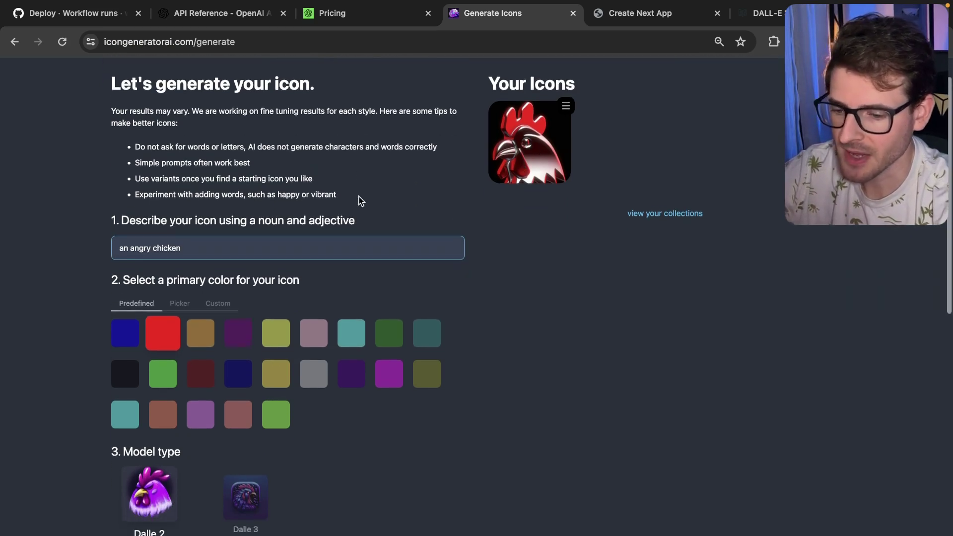
scroll(294, 291, down, 5)
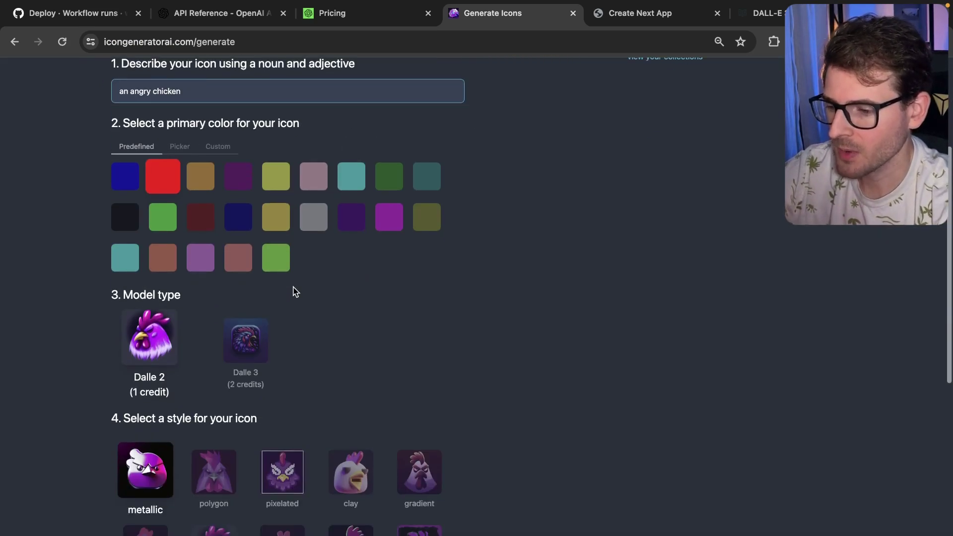
scroll(294, 291, down, 3)
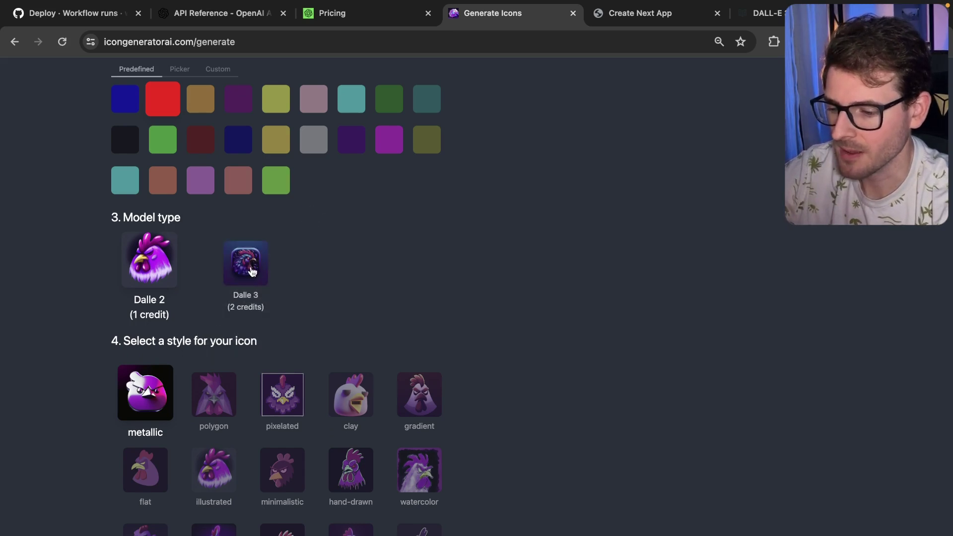
scroll(298, 234, down, 1)
scroll(268, 216, up, 5)
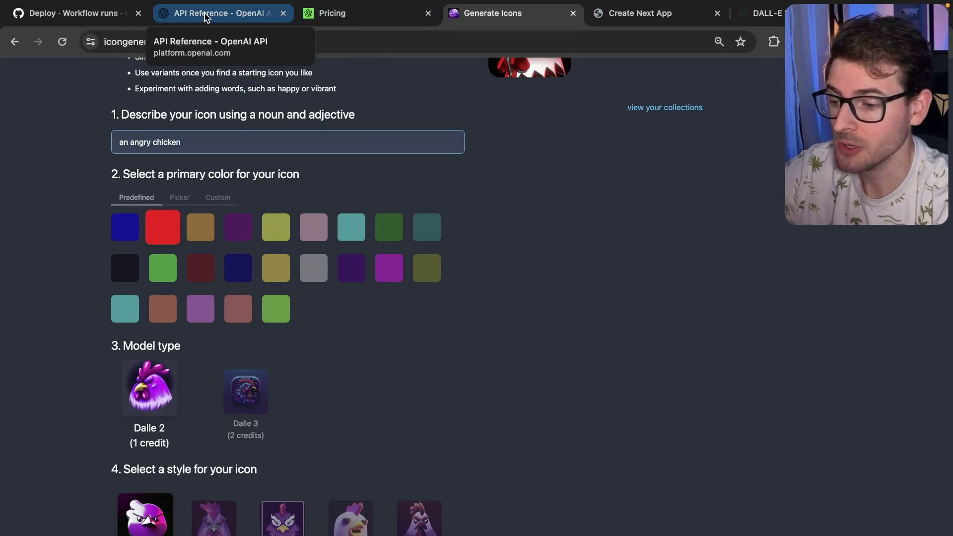
- Replace the prompt 'an angry chicken' with 'a happy panda'
scroll(406, 295, up, 3)
triple_click(338, 212)
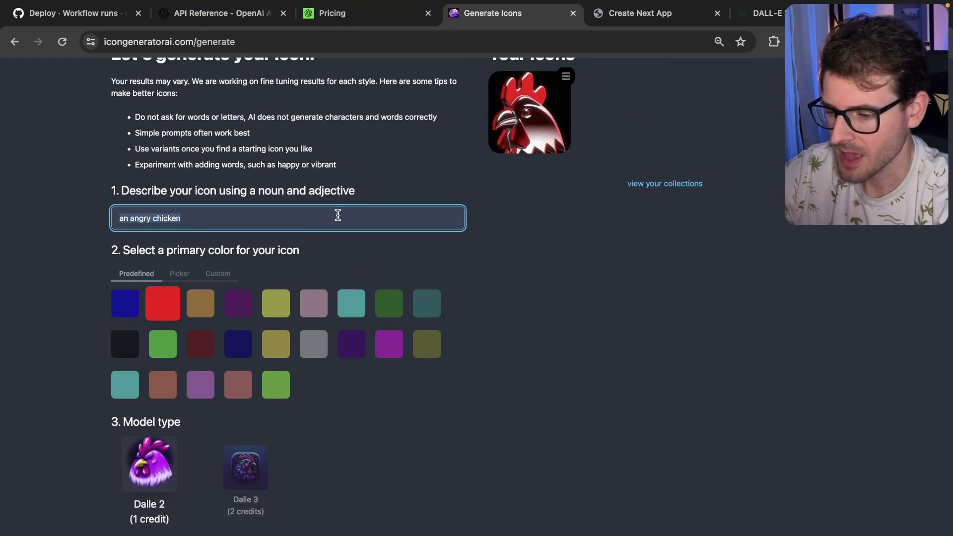
text(a happy ba)
key(BackSpace)
key(BackSpace)
text(panda)
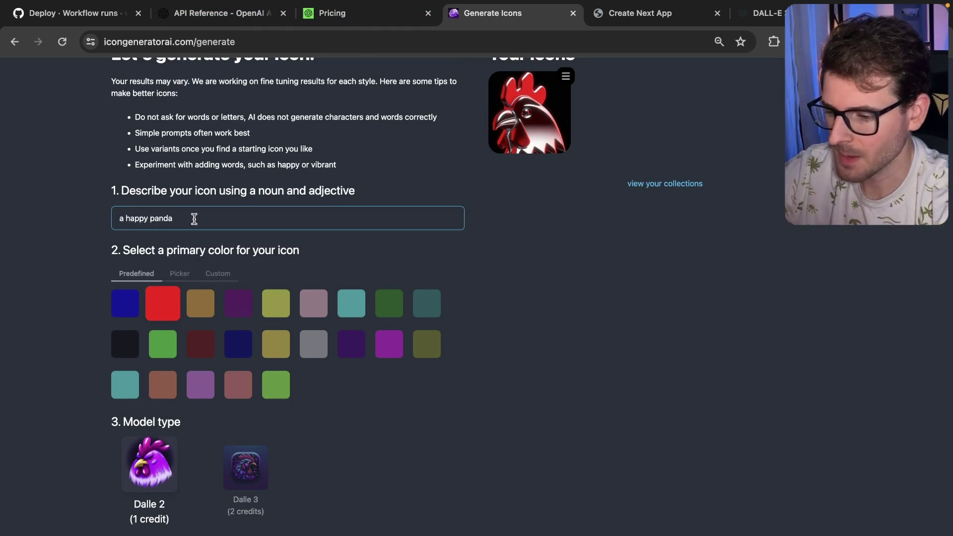
key(super+equal)
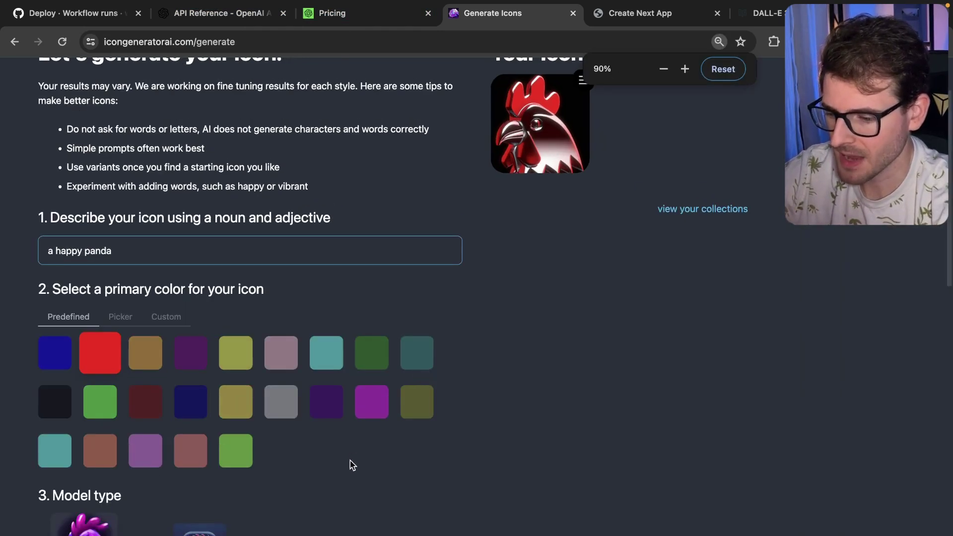
scroll(350, 461, down, 2)
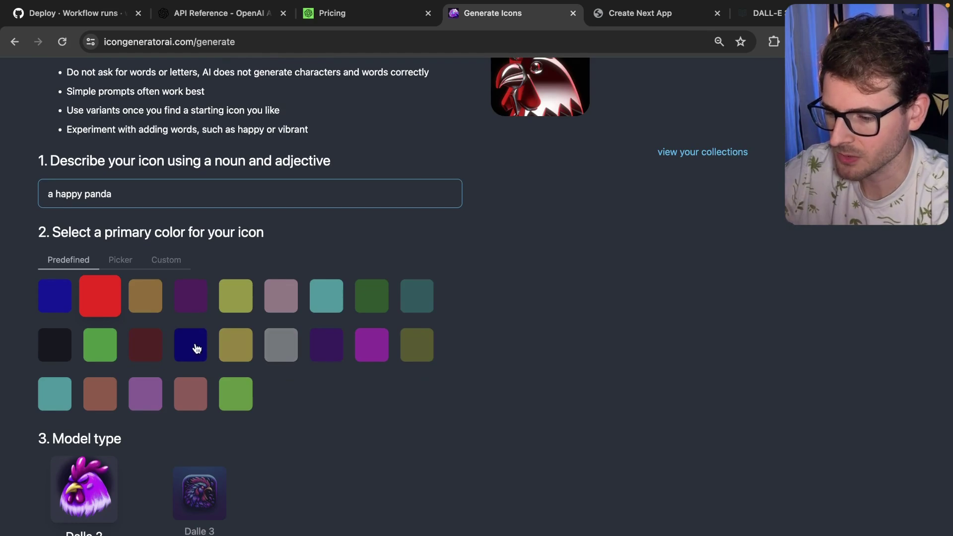
- Make bright green the primary colour and choose the pop-art style
click(99, 344)
scroll(381, 451, down, 3)
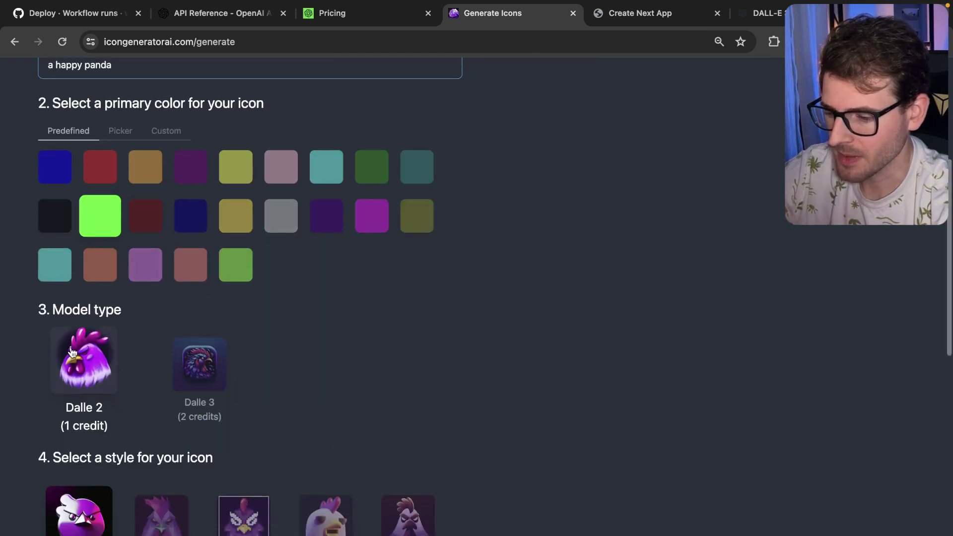
scroll(338, 353, down, 6)
click(338, 353)
scroll(338, 353, down, 2)
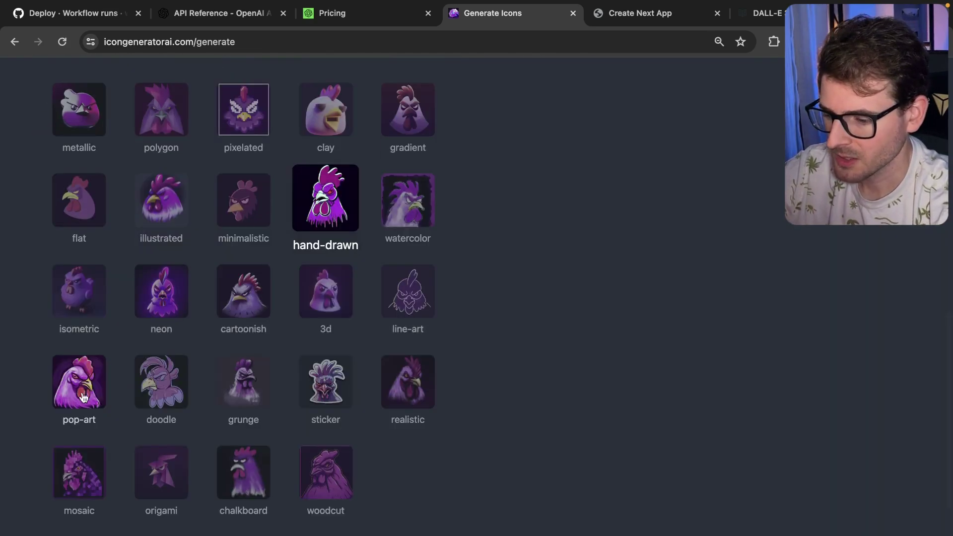
click(83, 397)
- Set the image count to 2 and generate the panda icons
scroll(245, 421, down, 5)
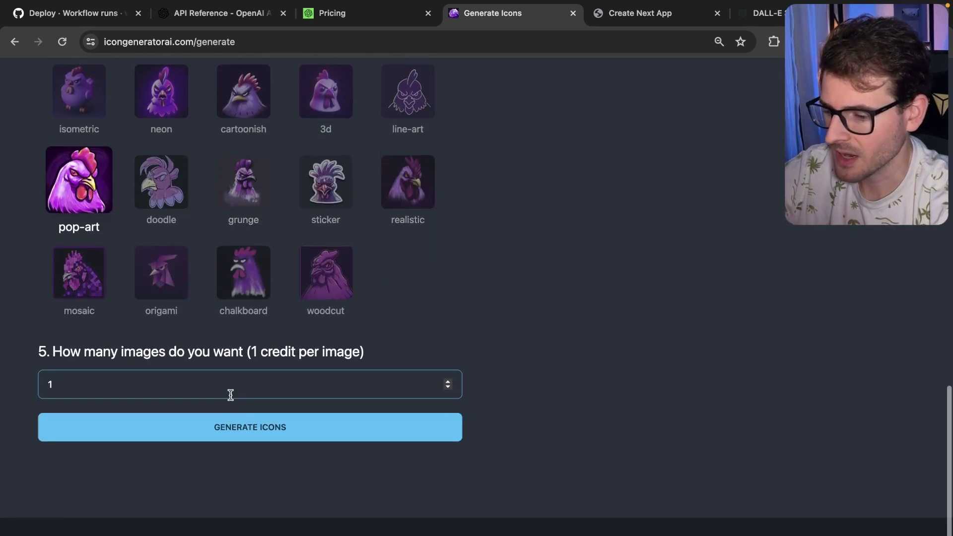
click(231, 395)
text(22)
click(194, 435)
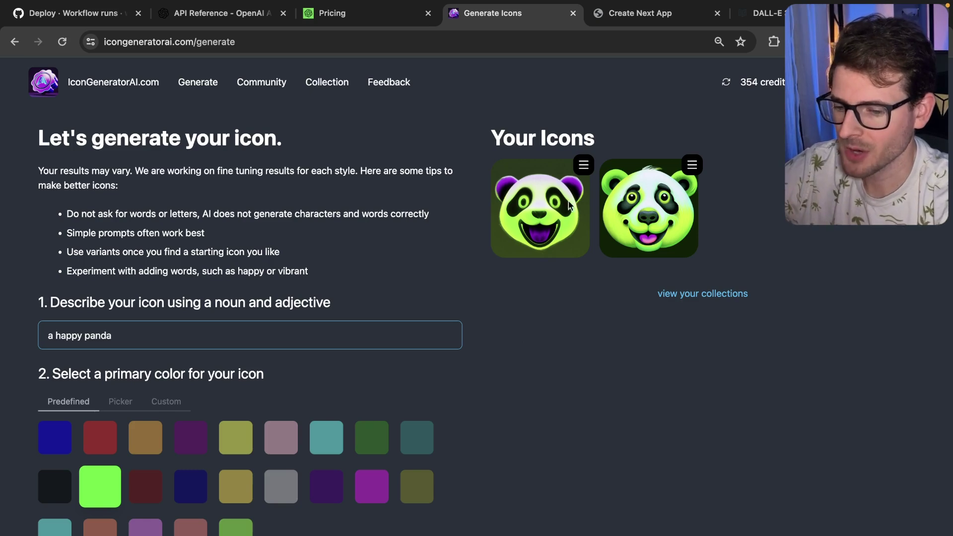
- Switch the generation model to Dalle 3
scroll(320, 313, down, 12)
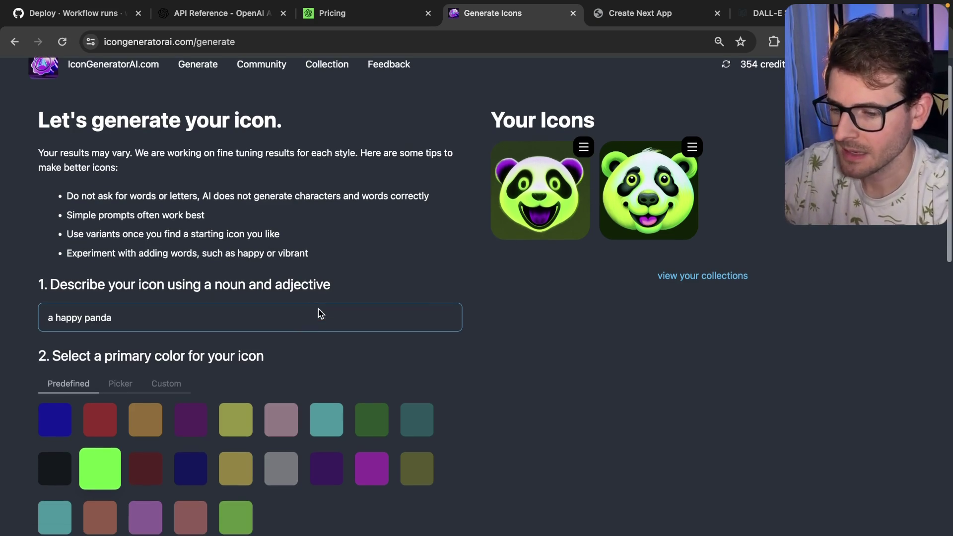
scroll(321, 312, up, 5)
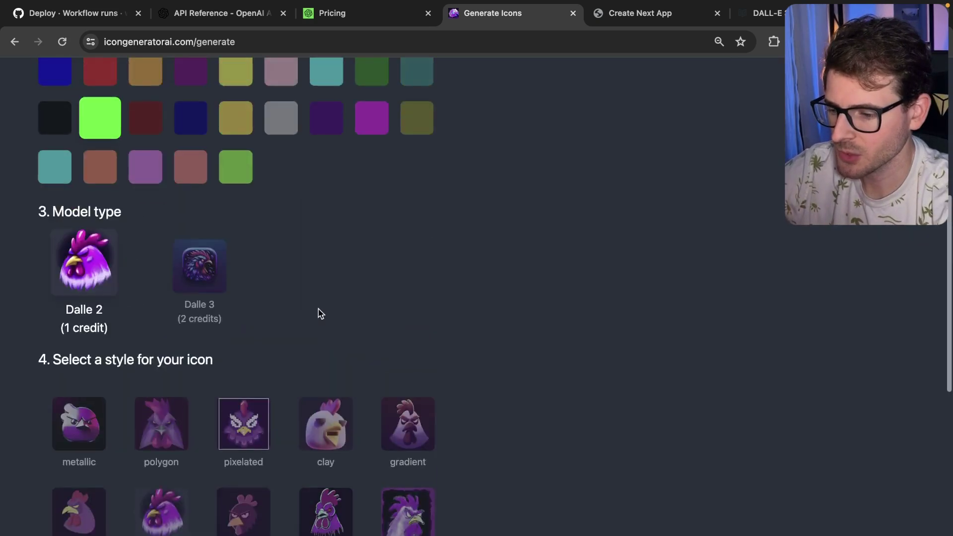
scroll(283, 287, down, 1)
click(214, 247)
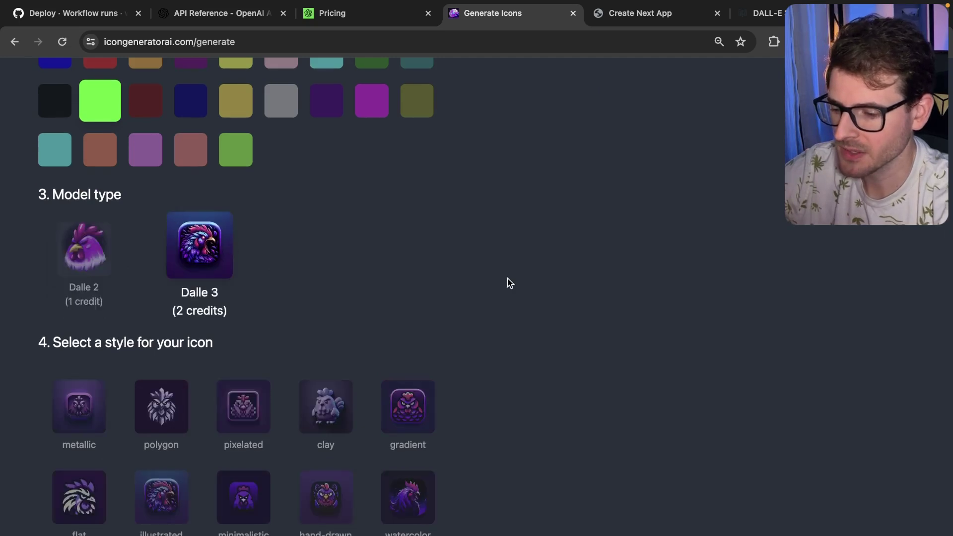
- Generate a new pop-art 'a happy panda' icon and view the result
scroll(507, 281, down, 5)
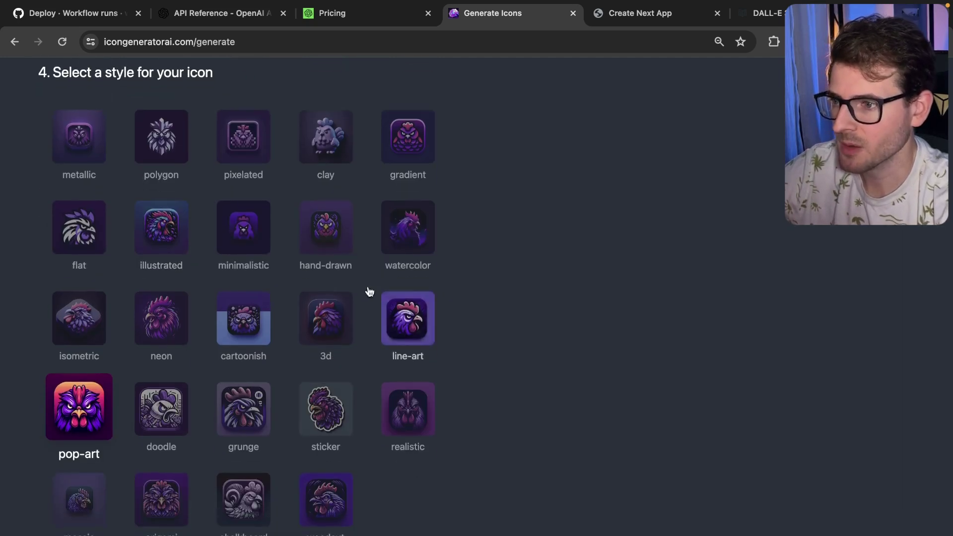
scroll(357, 249, down, 1)
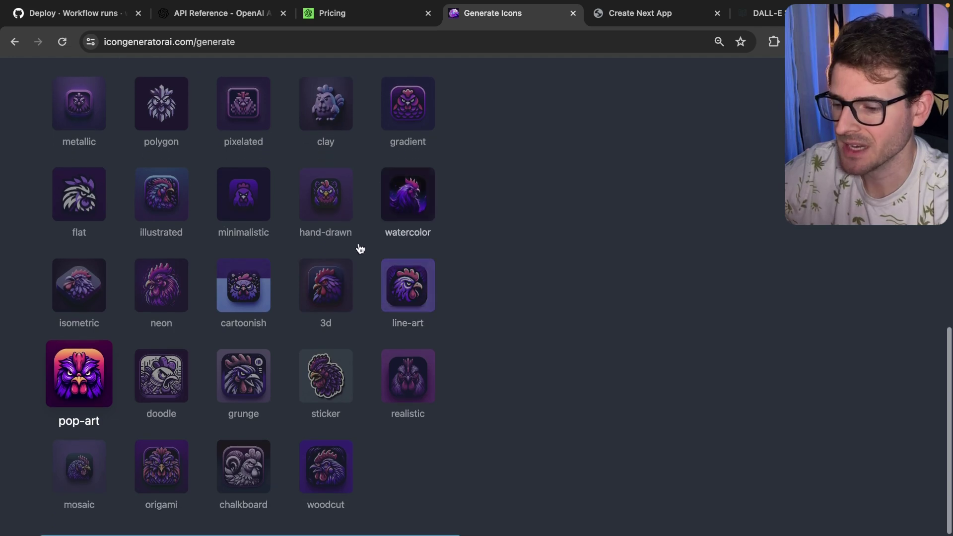
scroll(347, 226, up, 2)
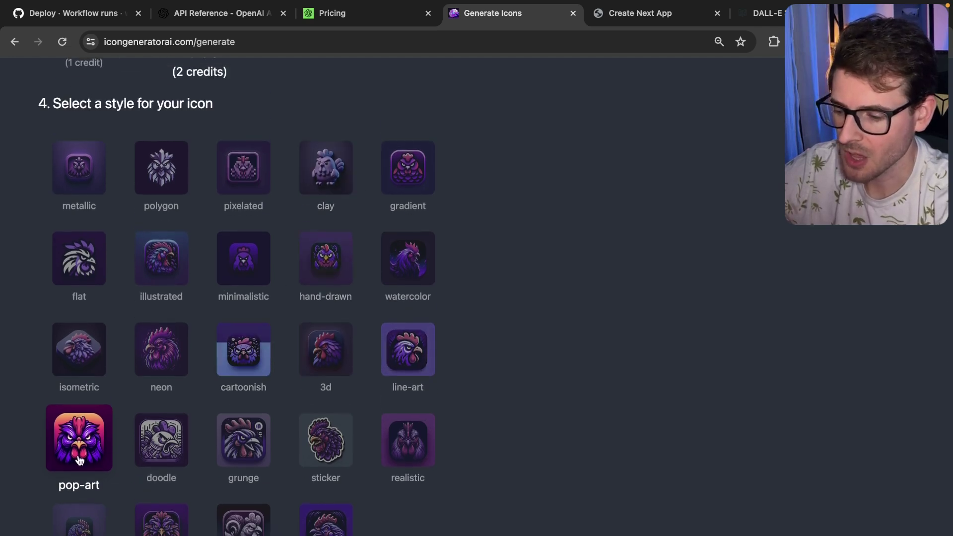
scroll(129, 401, down, 3)
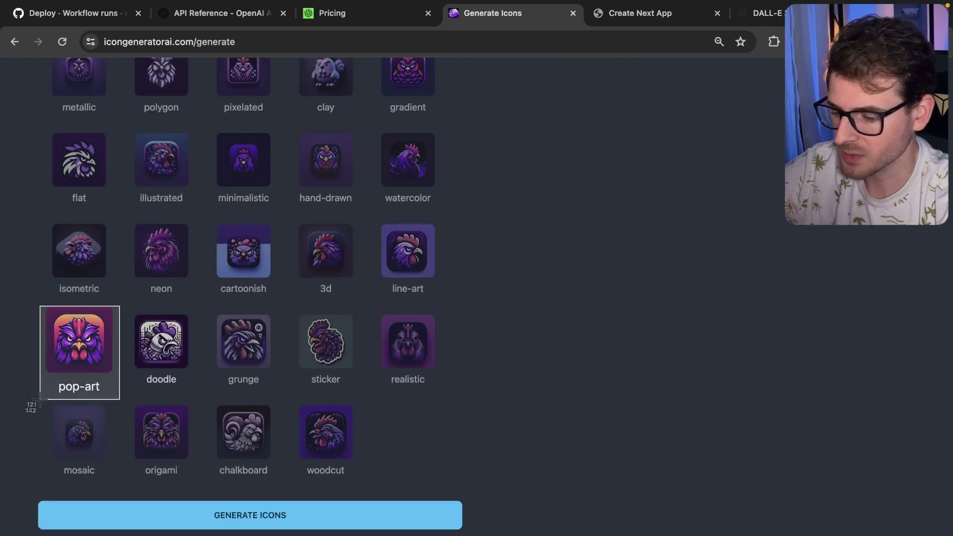
scroll(241, 514, down, 2)
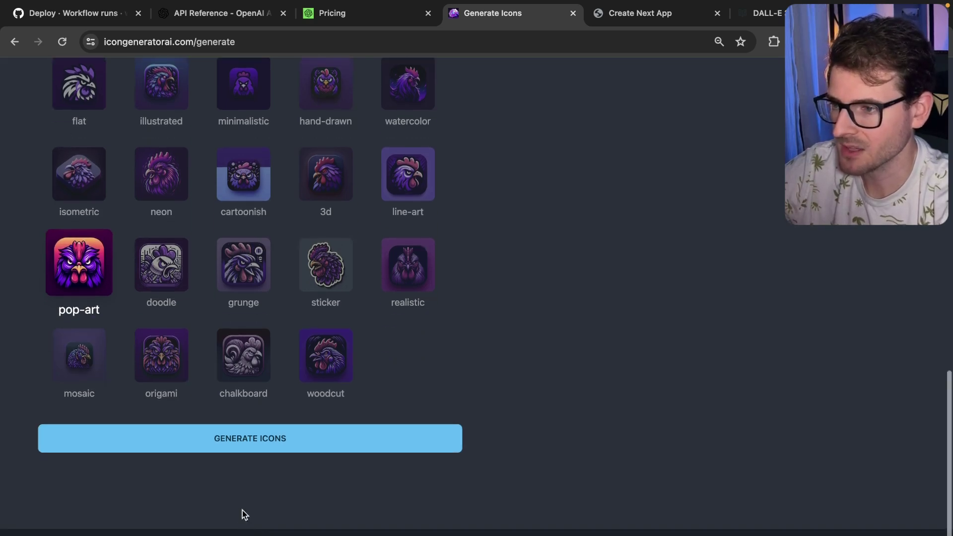
click(249, 437)
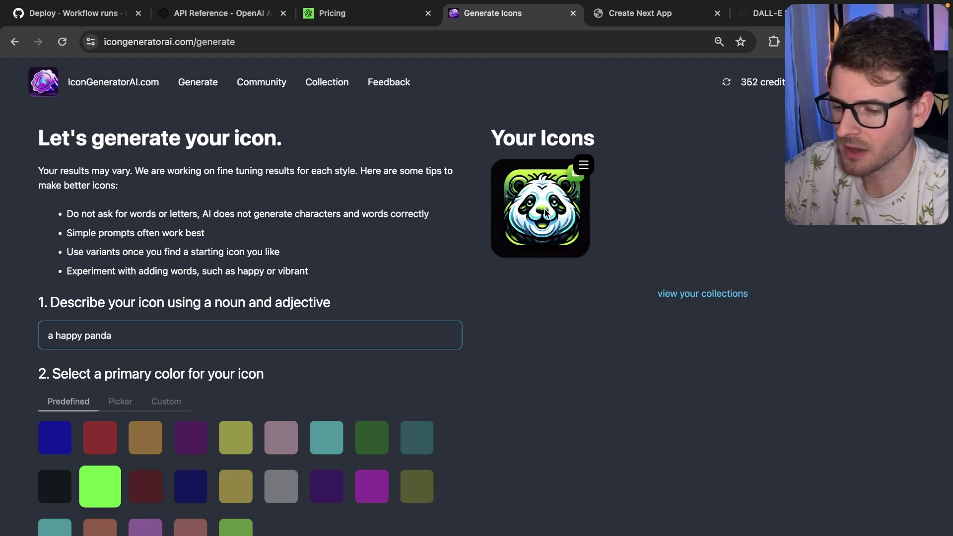
scroll(501, 326, down, 15)
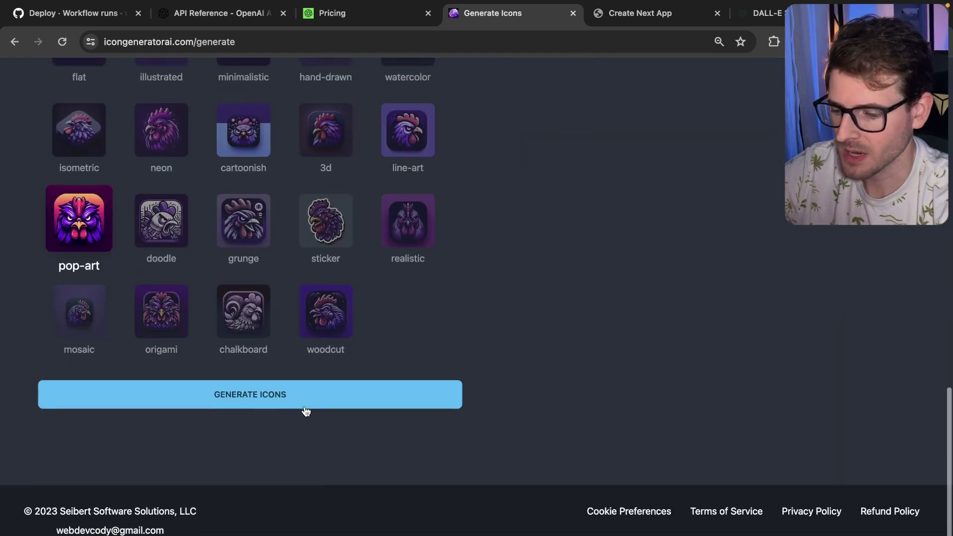
- Generate another green happy panda icon, then select the whole prompt text
click(284, 396)
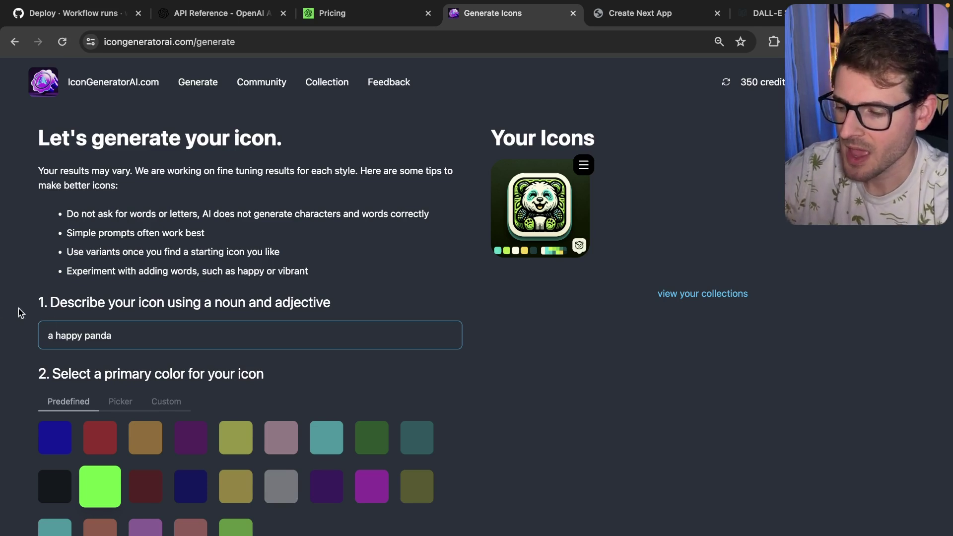
click(120, 333)
key(super+a)
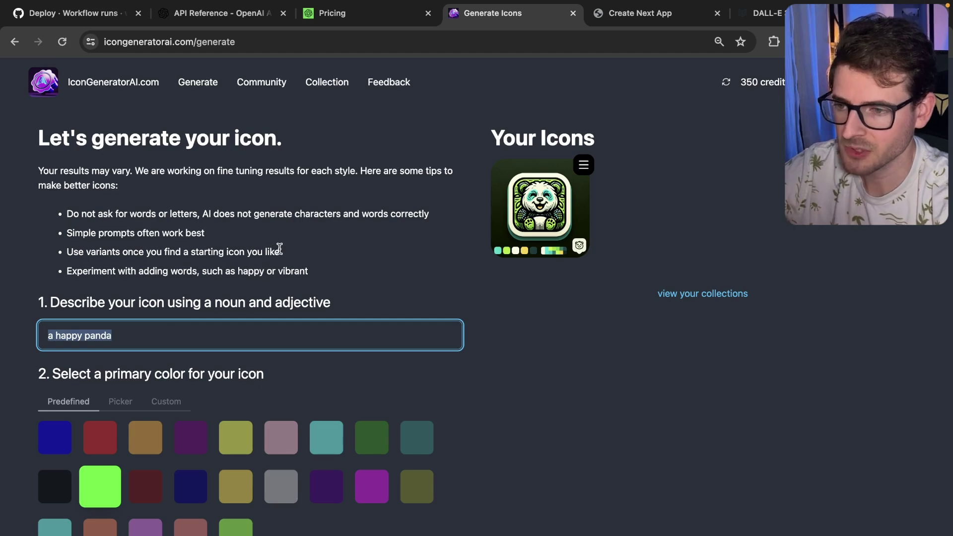
click(297, 234)
scroll(336, 199, down, 10)
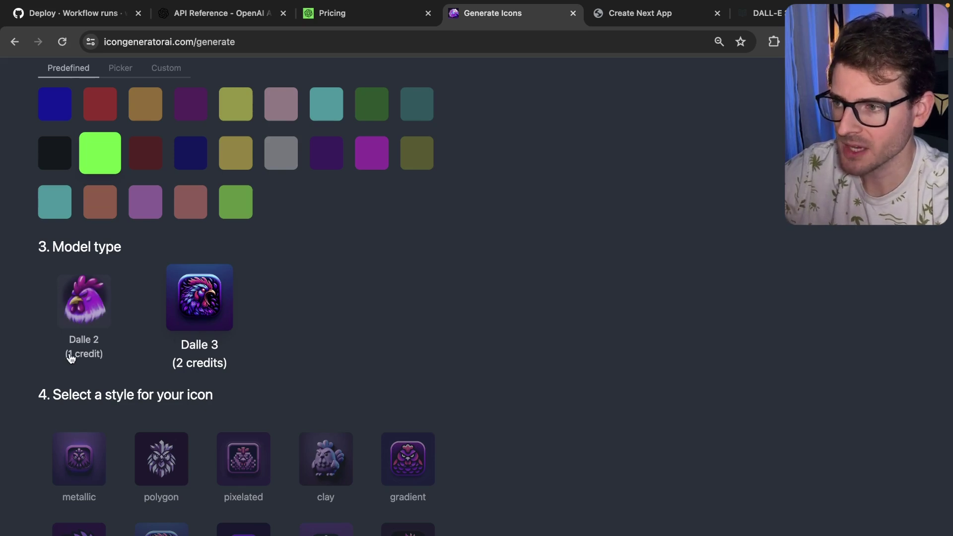
key(super+shift+4)
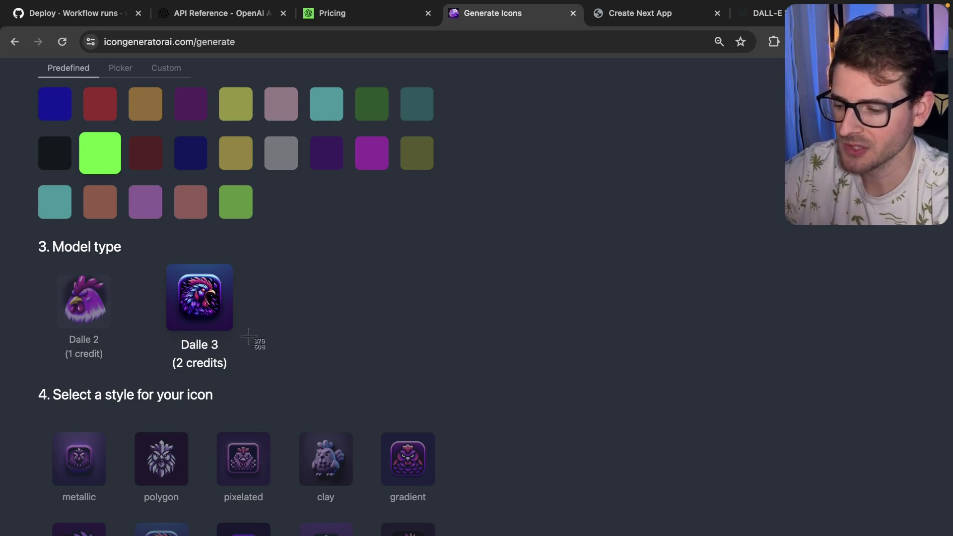
drag(249, 337, 146, 386)
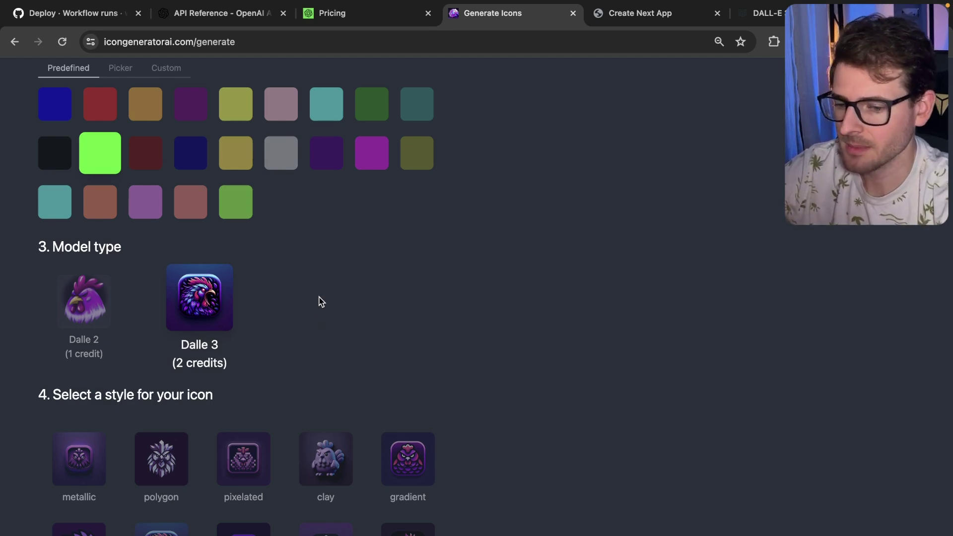
scroll(322, 302, up, 7)
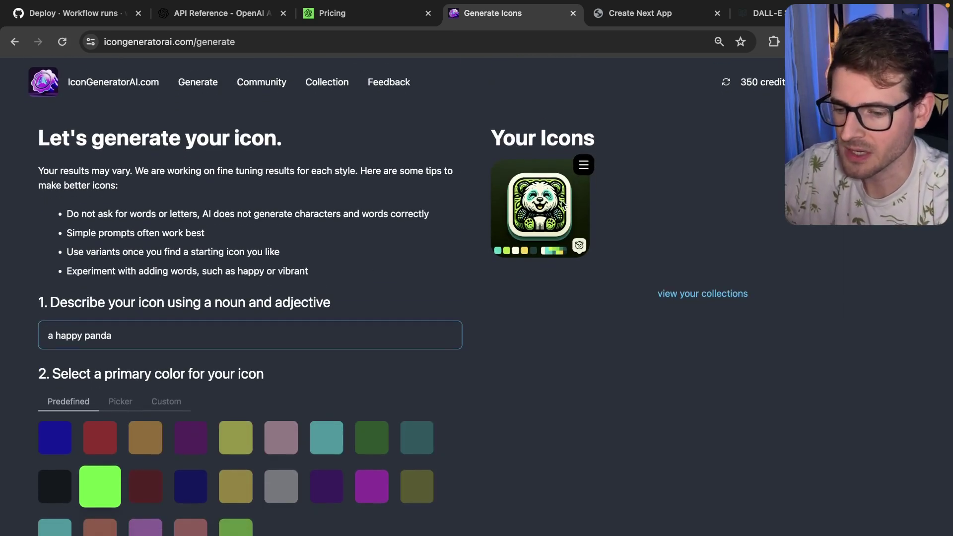
- Open the icon Collection and take region screenshots of the green panda icons
click(325, 83)
scroll(445, 202, down, 3)
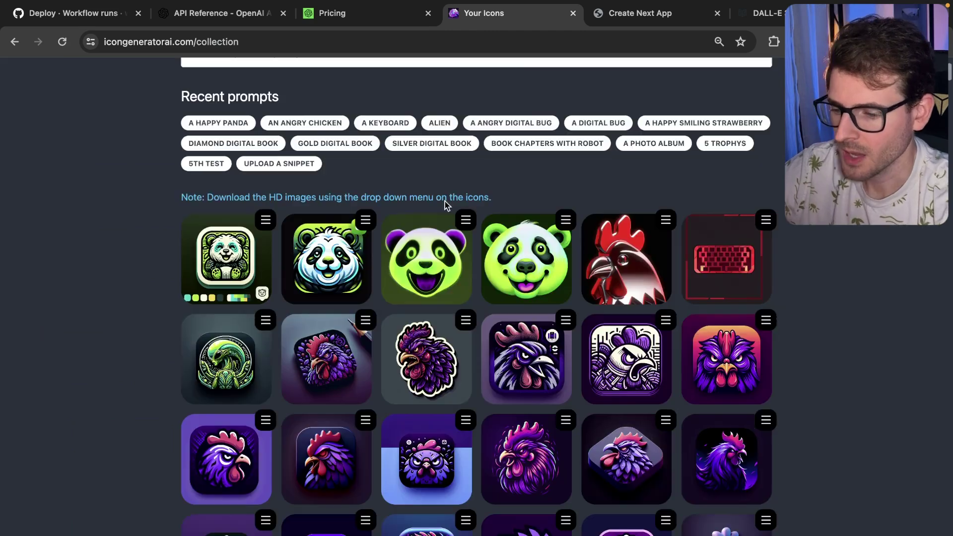
key(super+shift+4)
drag(581, 202, 376, 313)
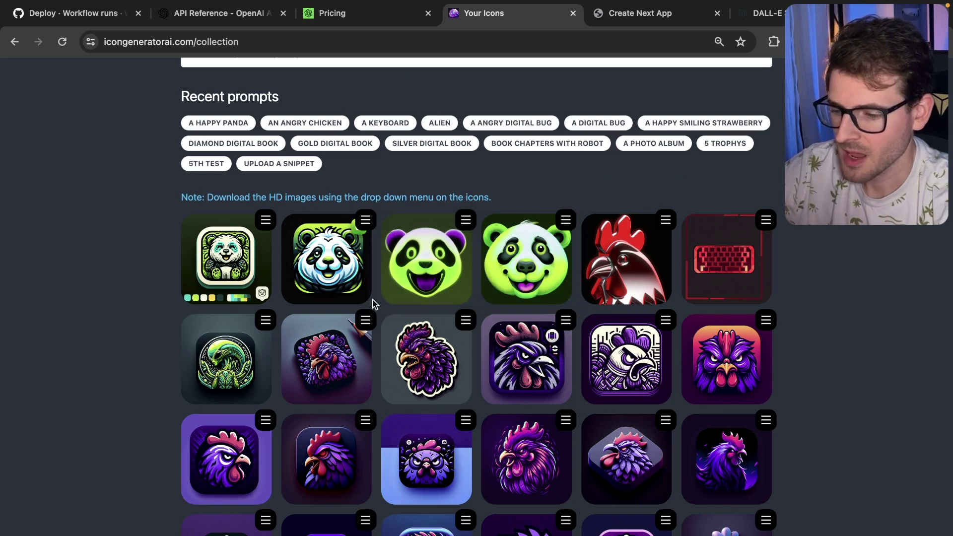
key(super+shift+4)
drag(385, 201, 175, 321)
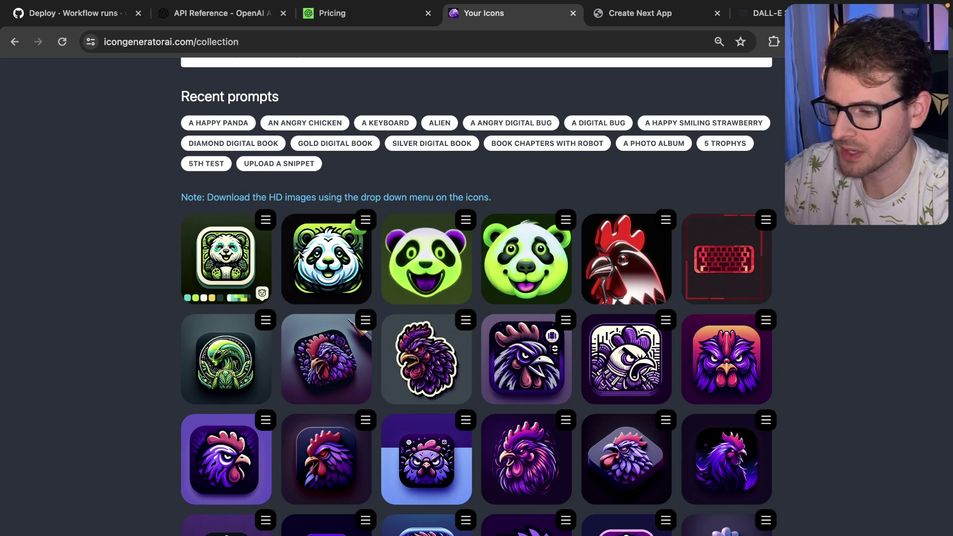
- Open the second panda image in a new tab, view it full size, then close it
click(365, 220)
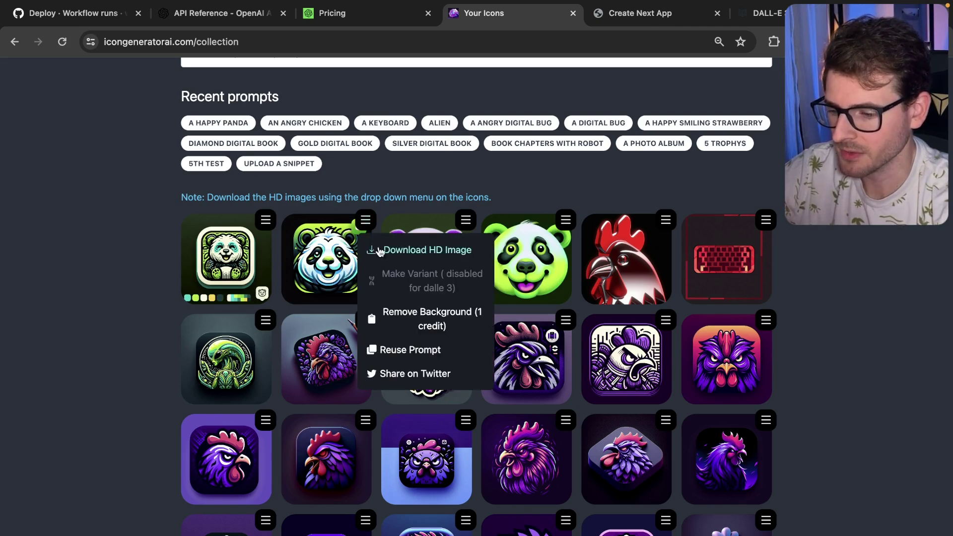
click(328, 259)
right_click(328, 259)
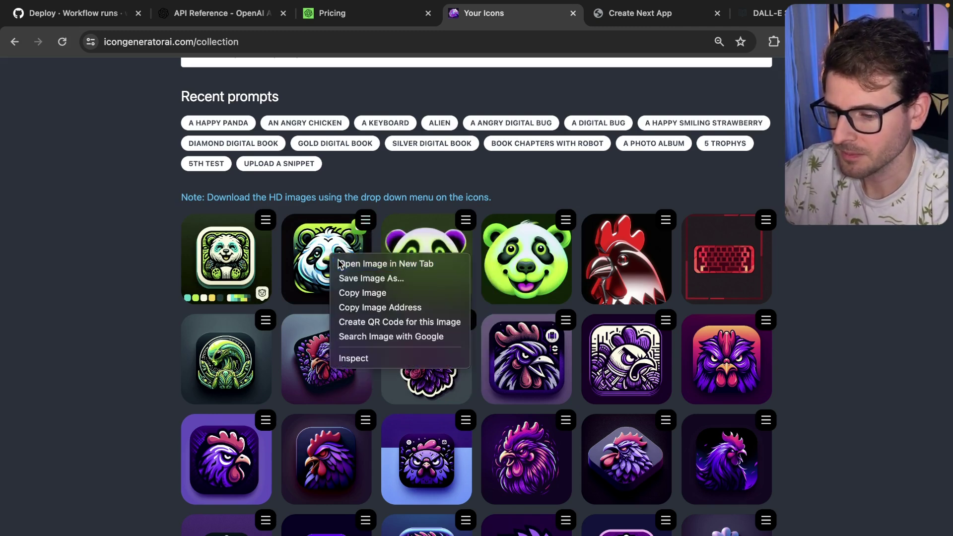
click(350, 262)
click(578, 11)
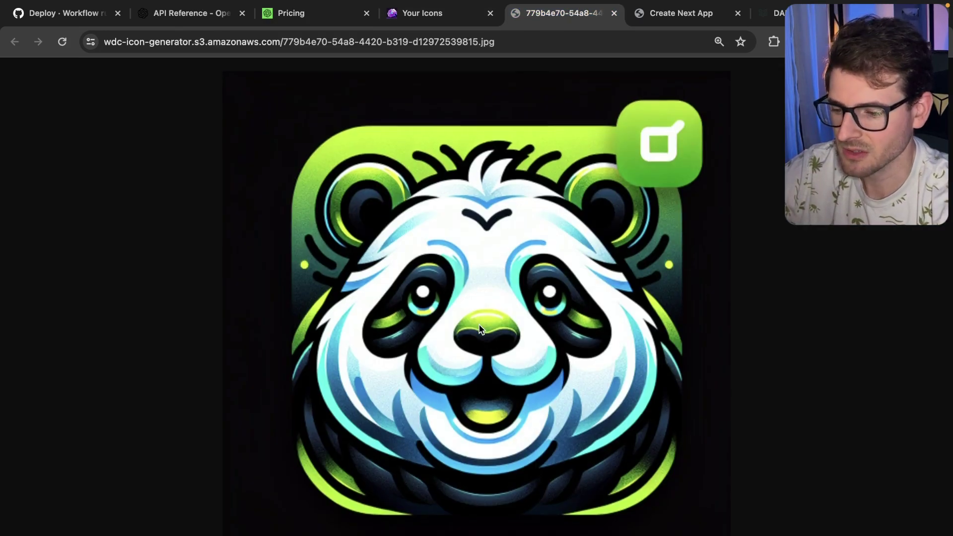
key(super+w)
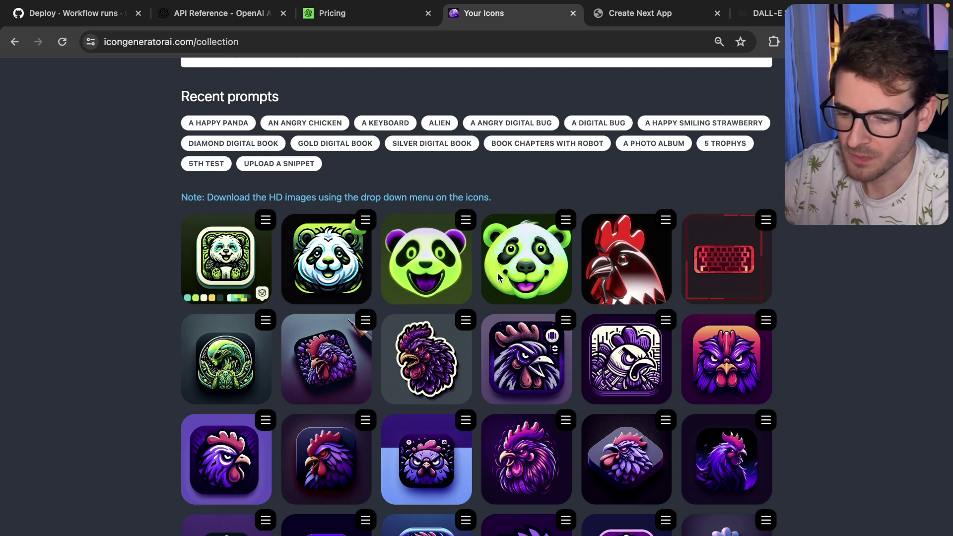
- Go from the collection back to the Generate page, then to the OpenAI pricing tab
scroll(498, 277, down, 4)
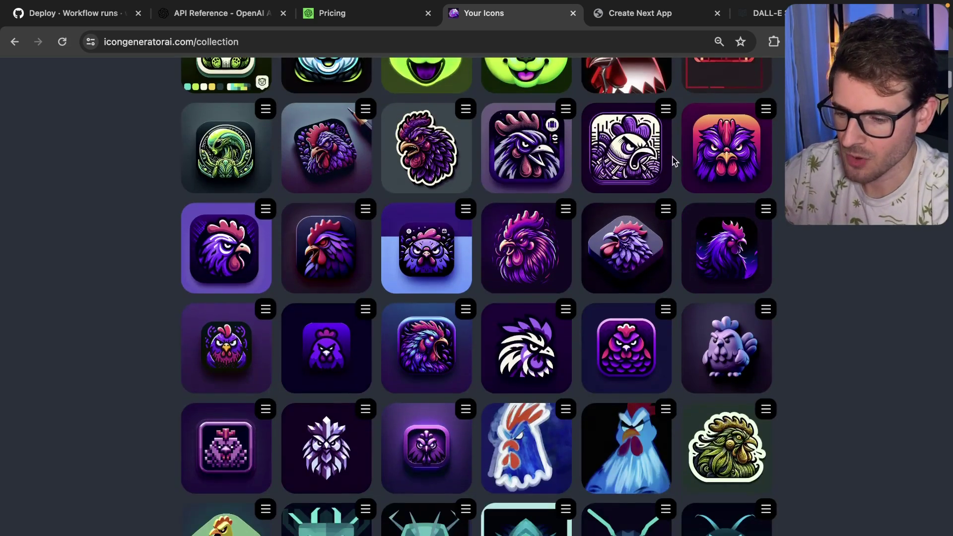
scroll(645, 258, up, 1)
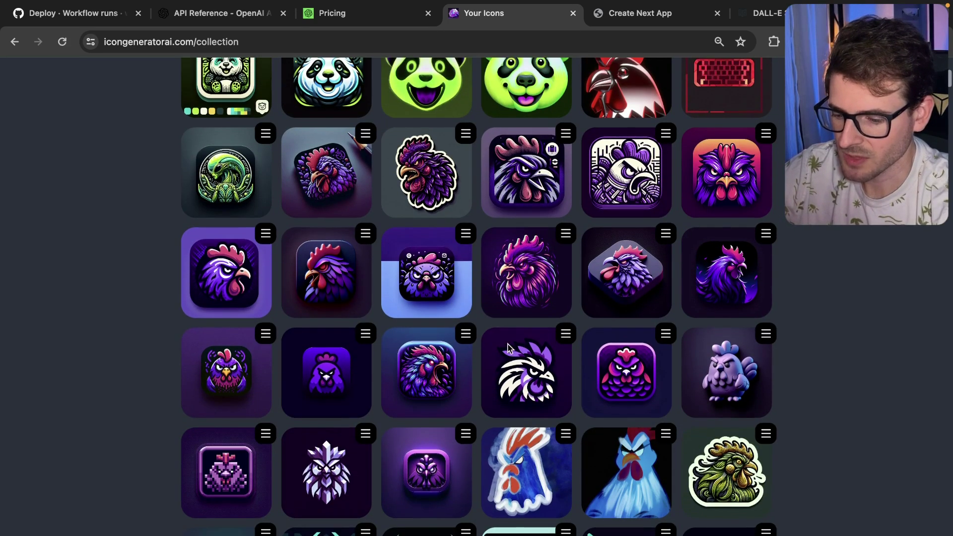
scroll(673, 233, up, 5)
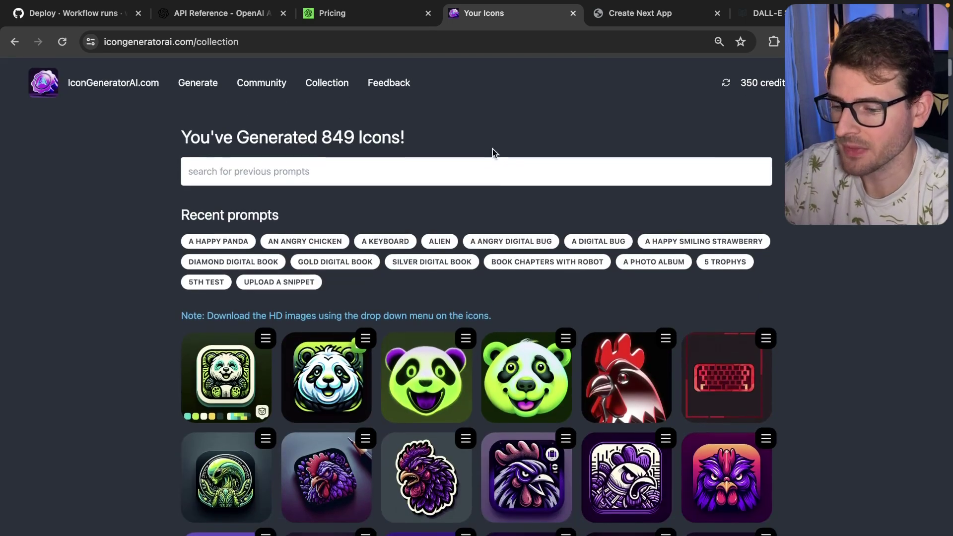
click(182, 89)
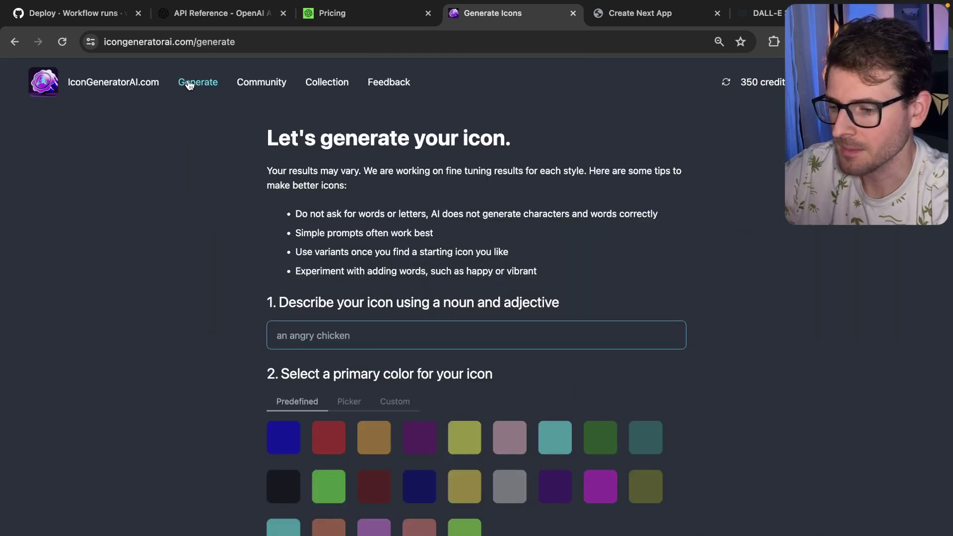
scroll(227, 162, down, 7)
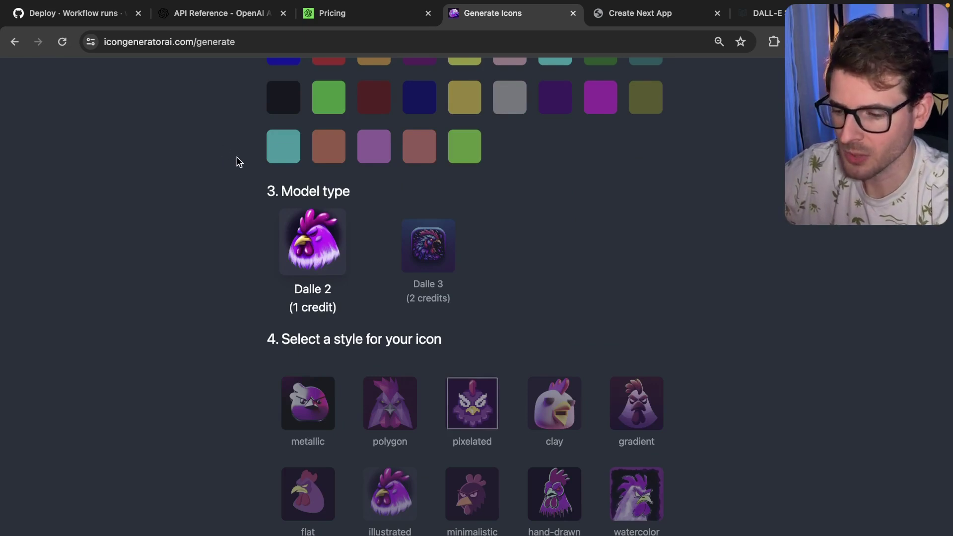
key(ctrl+shift+Tab)
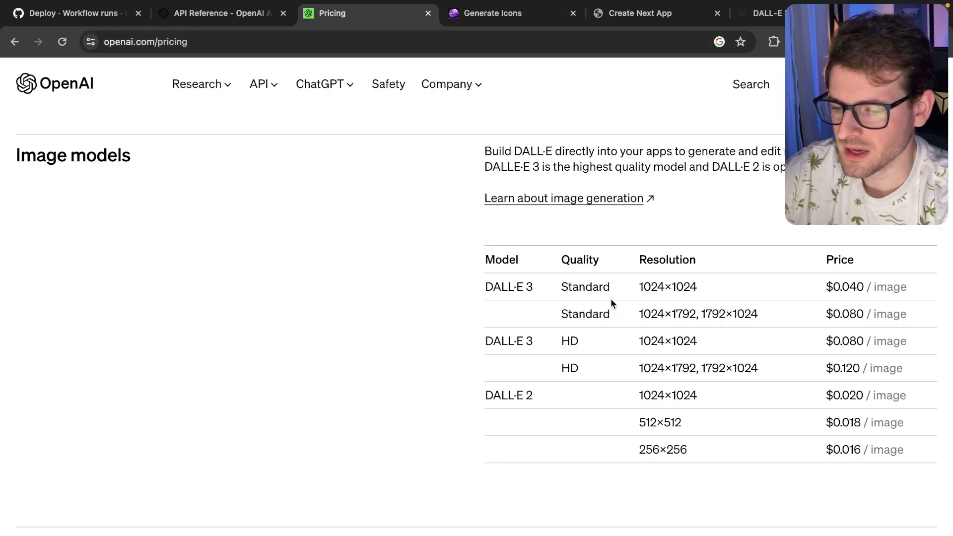
- Screenshot the image model pricing table and highlight the $0.040 DALL·E 3 and $0.020 DALL·E 2 prices
scroll(612, 303, down, 1)
key(super+shift+4)
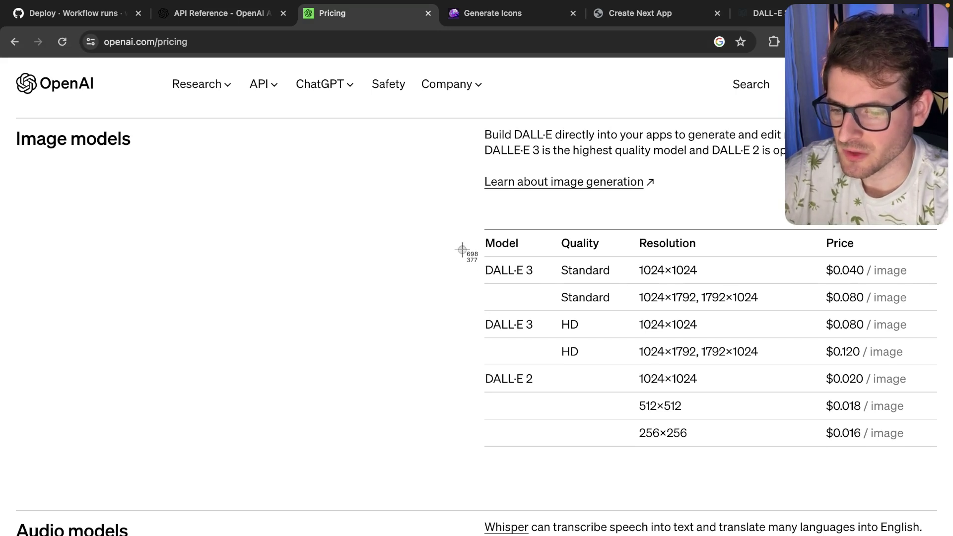
drag(463, 249, 743, 288)
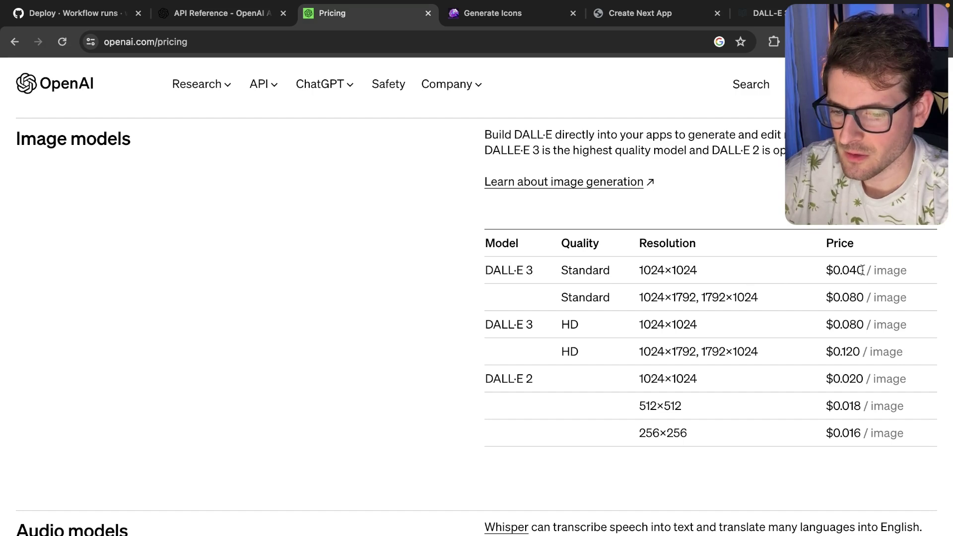
drag(863, 270, 825, 271)
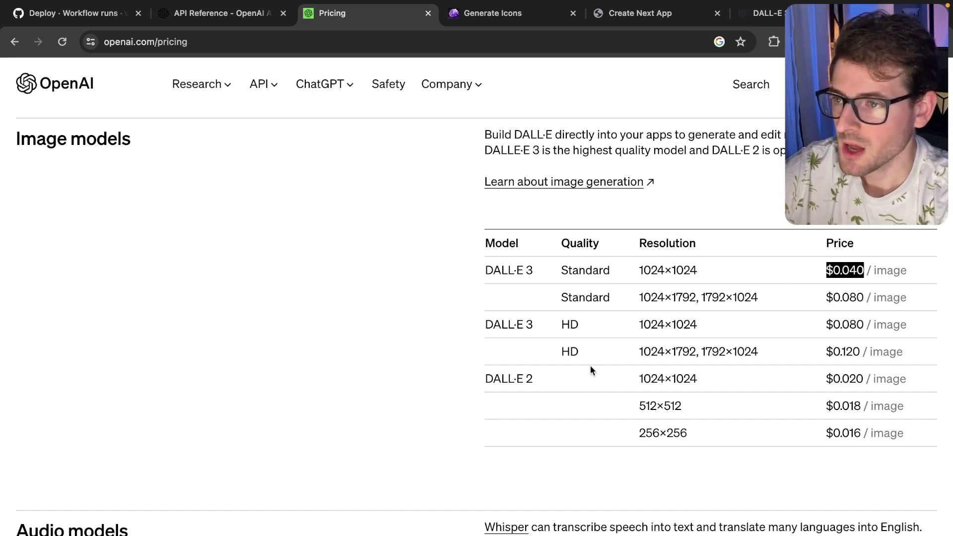
drag(867, 379, 836, 378)
click(868, 373)
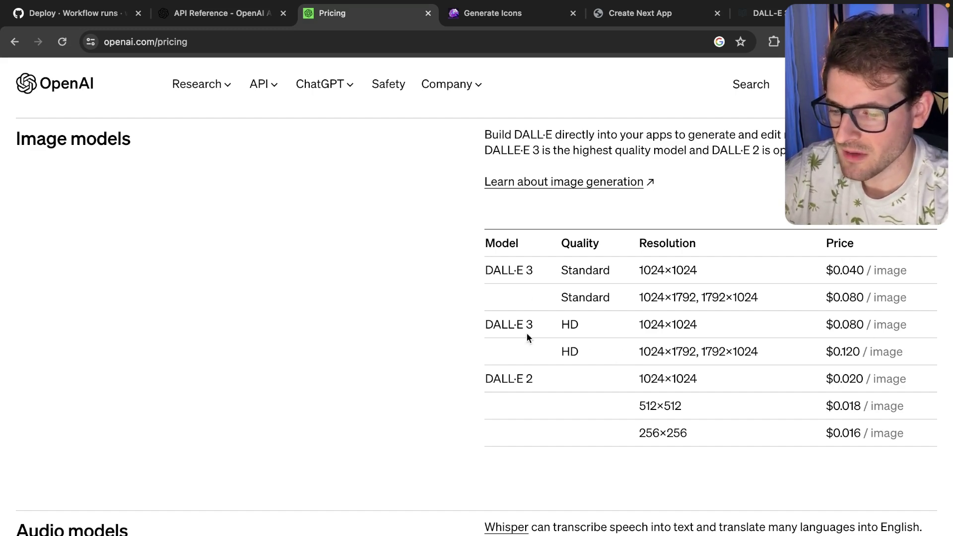
- Highlight the DALL·E 3 HD $0.080 price and its HD quality label
drag(477, 312, 630, 366)
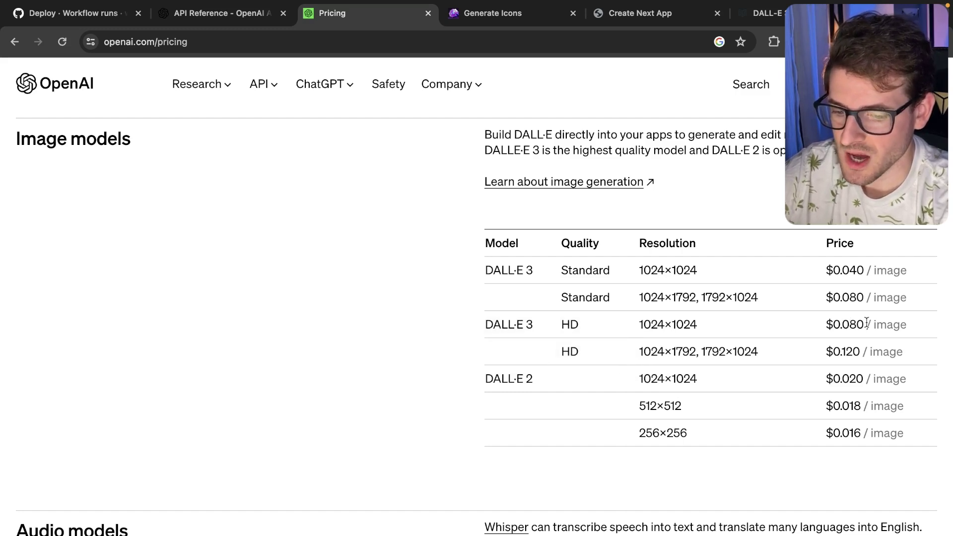
drag(866, 323, 834, 324)
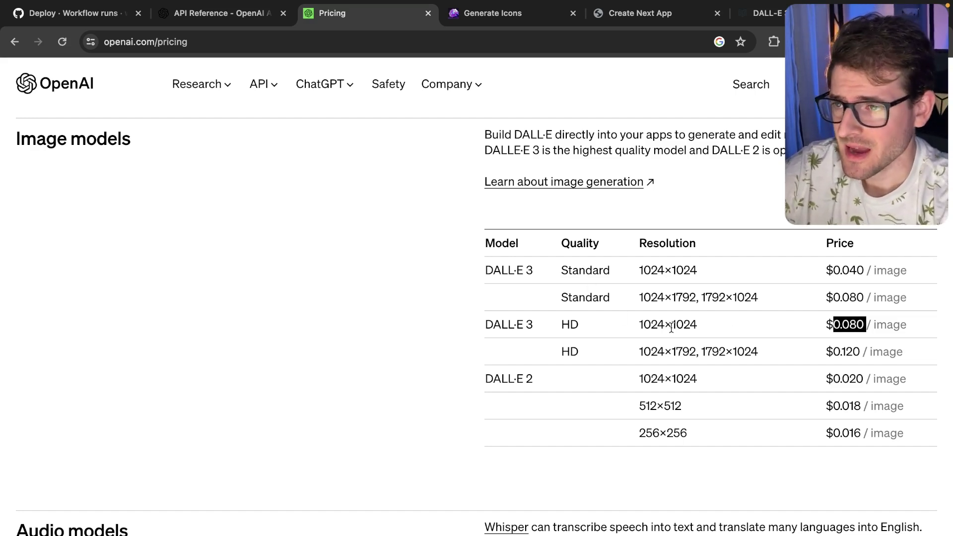
double_click(571, 323)
click(644, 343)
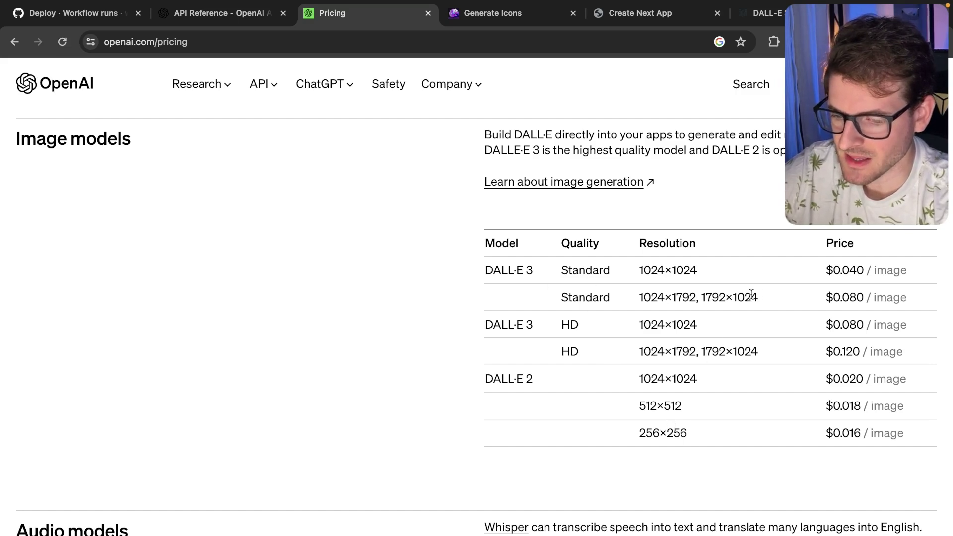
- Take region screenshots of the 1792×1024 resolution area
key(super+shift+4)
drag(772, 282, 698, 308)
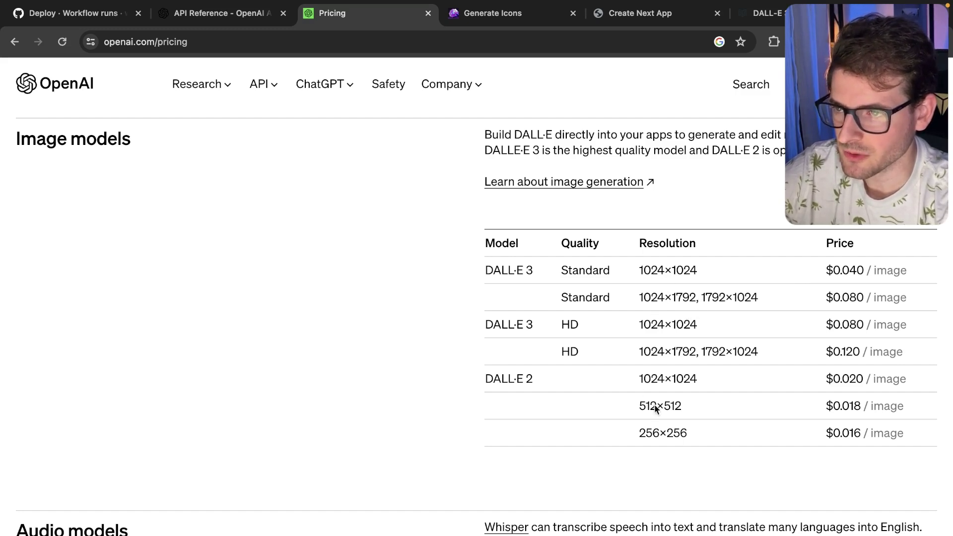
key(super+shift+4)
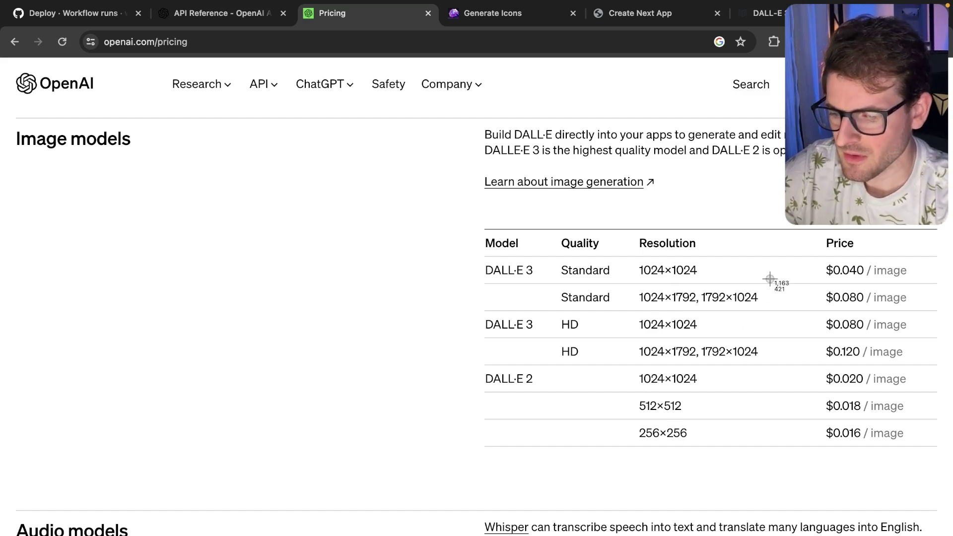
drag(770, 279, 710, 297)
- Highlight the 1792 width value and capture another screenshot of that cell
click(745, 296)
double_click(716, 296)
click(734, 297)
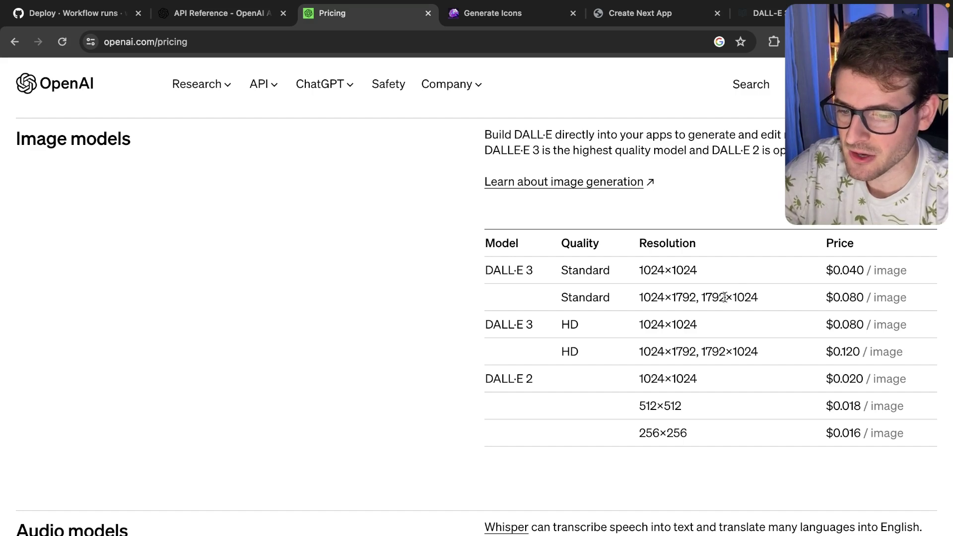
double_click(719, 296)
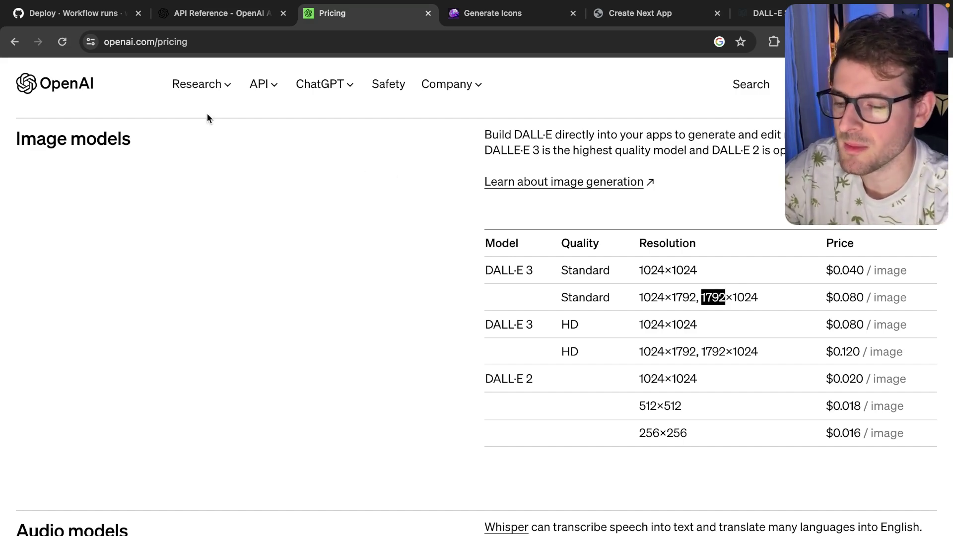
click(742, 282)
key(super+shift+4)
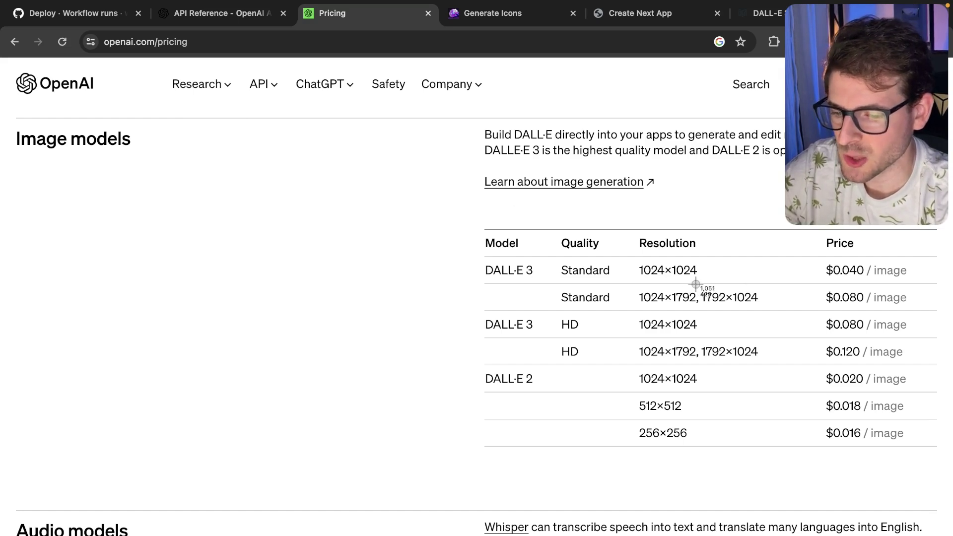
drag(697, 284, 783, 315)
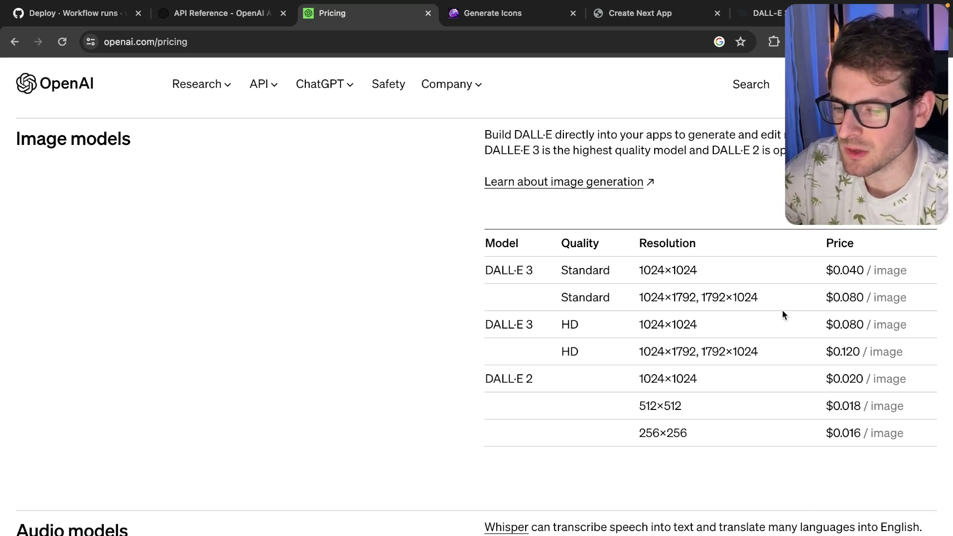
- Scroll up the pricing page and switch to the Create image API reference tab
scroll(704, 248, up, 4)
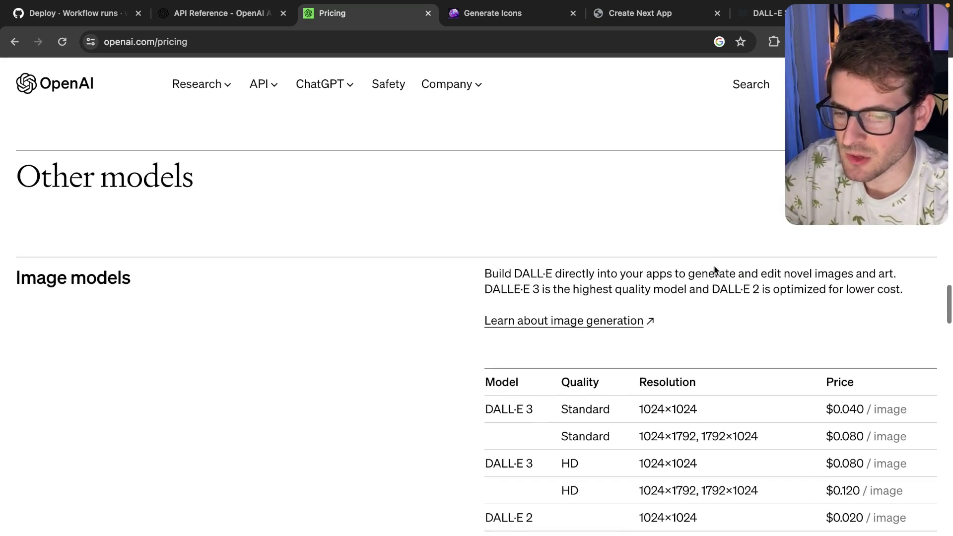
scroll(714, 268, up, 3)
scroll(714, 265, down, 4)
key(ctrl+shift+Tab)
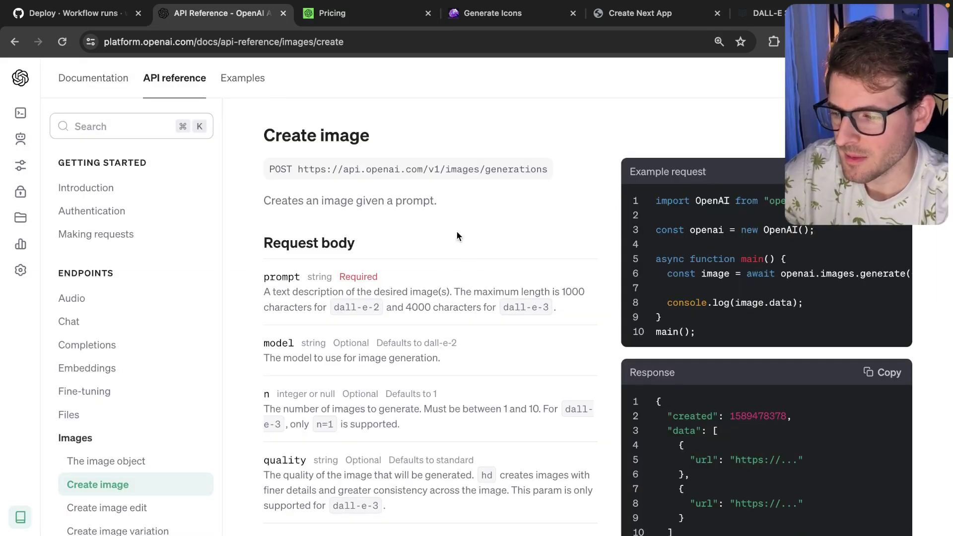
- Select the image generations endpoint URL and scroll through the example code
scroll(424, 243, down, 3)
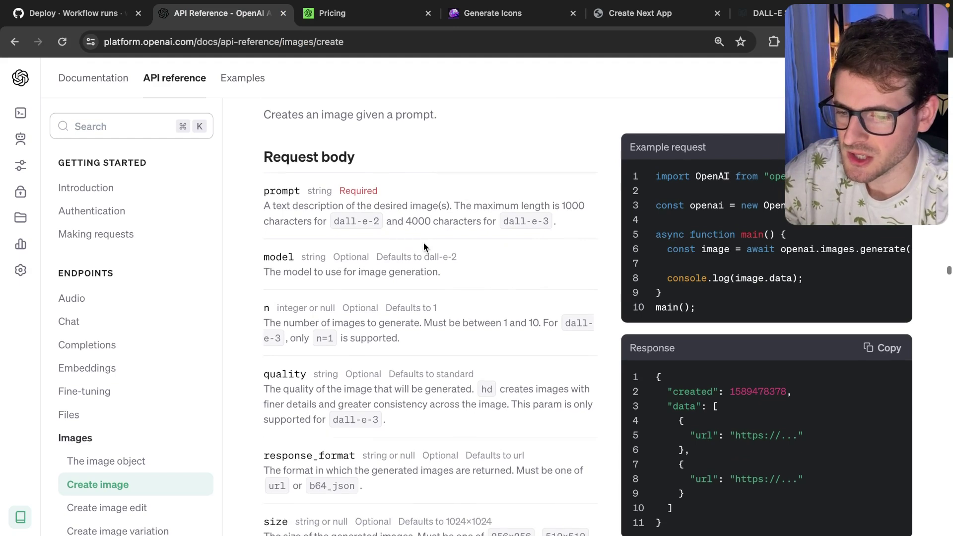
scroll(424, 242, up, 1)
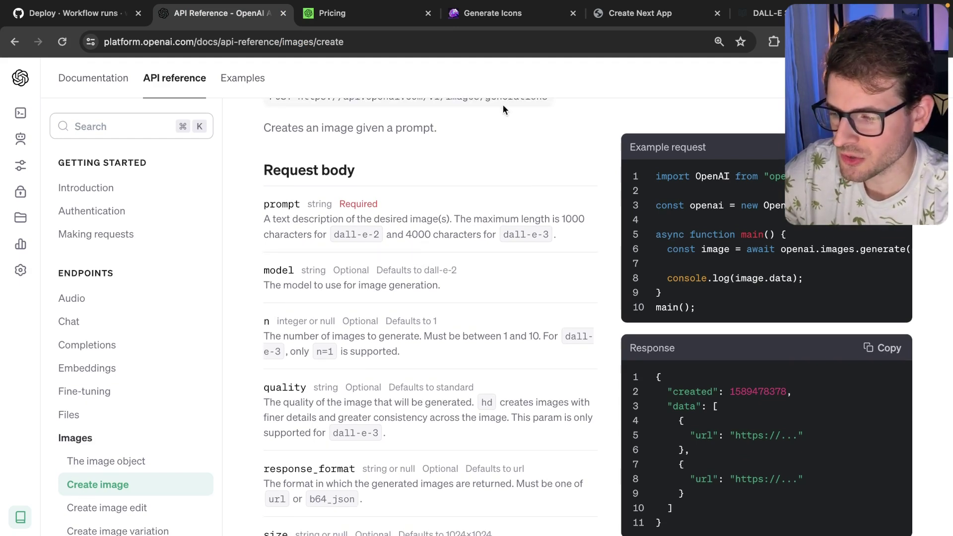
scroll(503, 106, up, 2)
triple_click(381, 155)
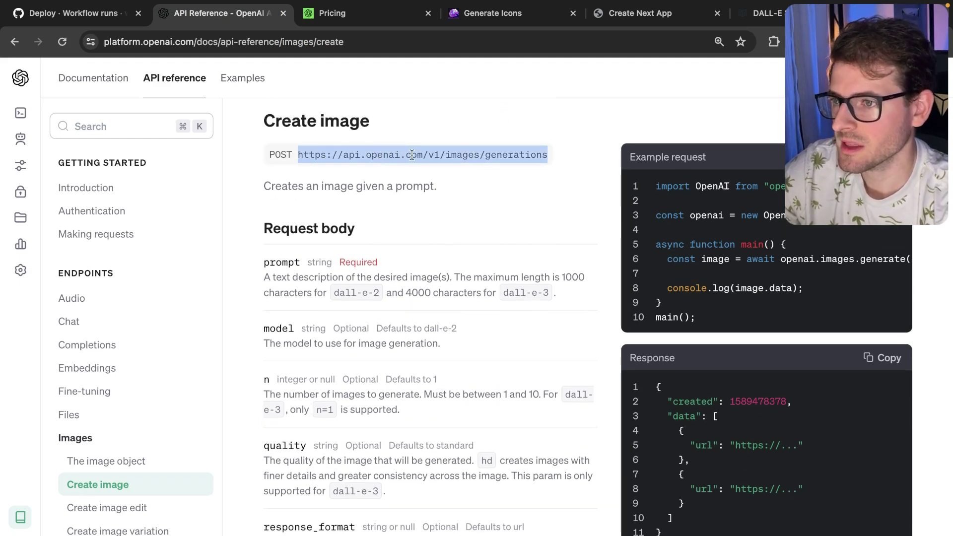
scroll(489, 204, down, 2)
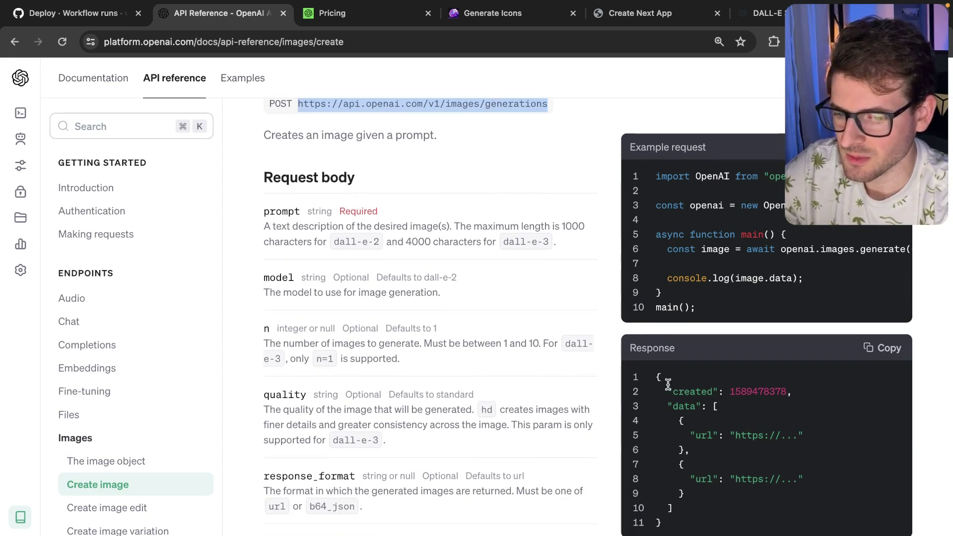
scroll(744, 221, right, 5)
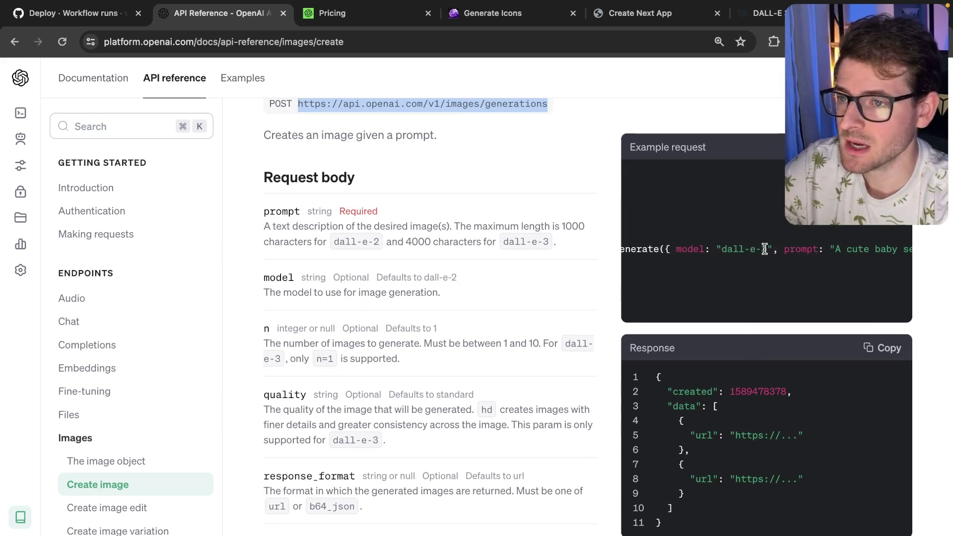
scroll(765, 249, up, 1)
scroll(765, 249, down, 1)
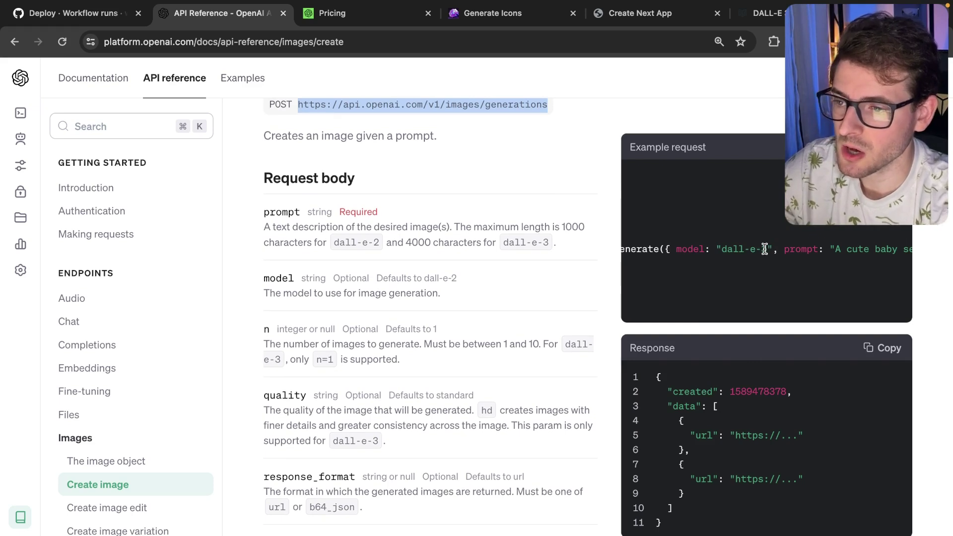
- Highlight model: "dall-e-3" and its 3 in the example code
drag(676, 249, 777, 245)
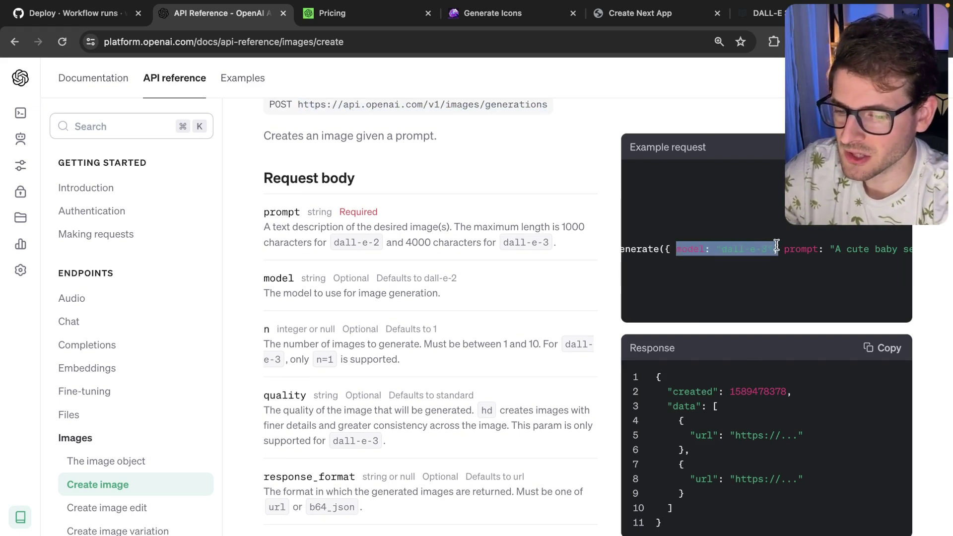
click(772, 255)
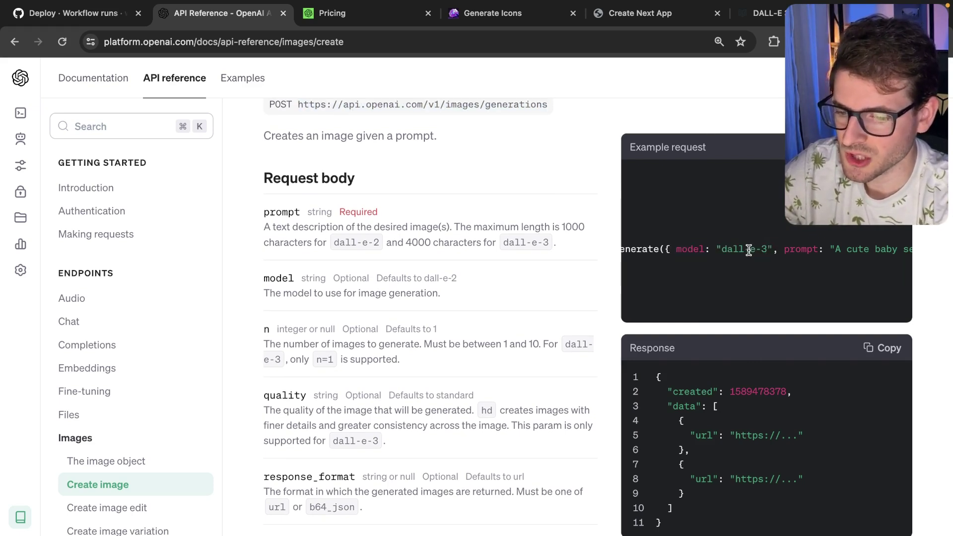
double_click(765, 249)
scroll(765, 249, right, 3)
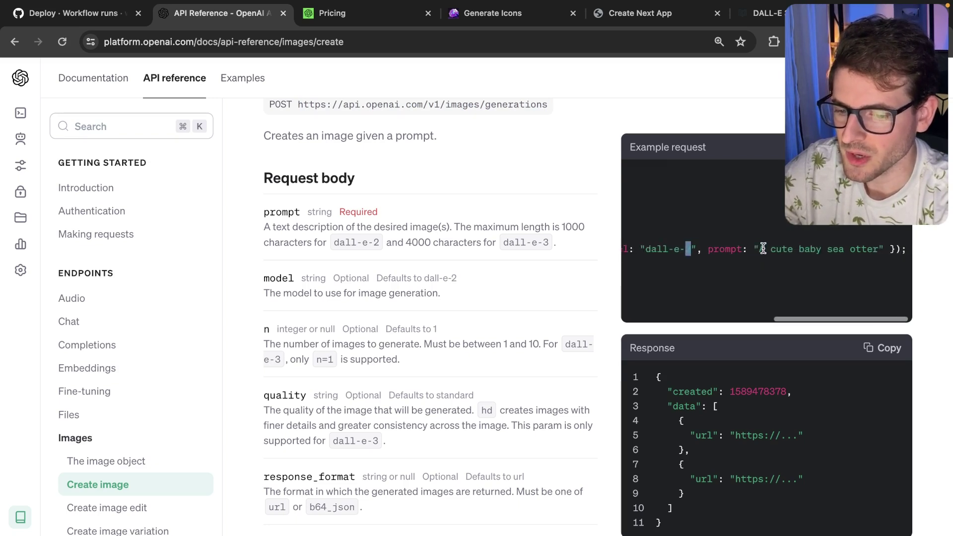
scroll(766, 249, left, 4)
click(468, 300)
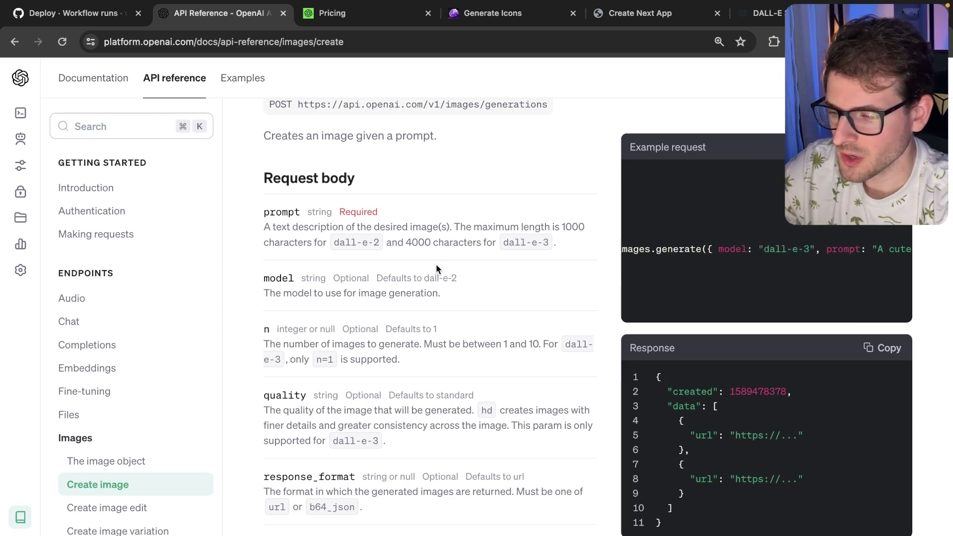
scroll(436, 263, down, 2)
scroll(436, 264, down, 2)
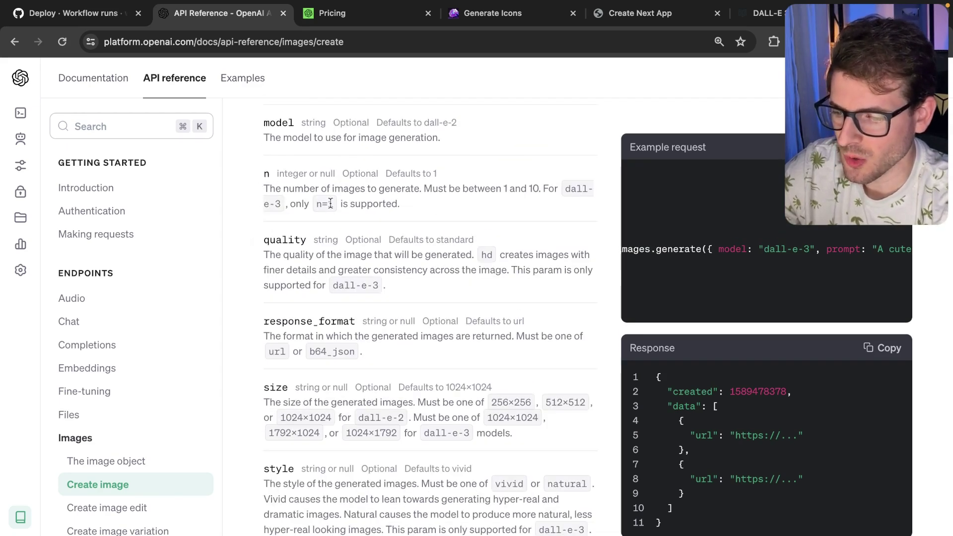
- Highlight the n=1 limit for dall-e-3 and the hd quality option
drag(315, 204, 333, 204)
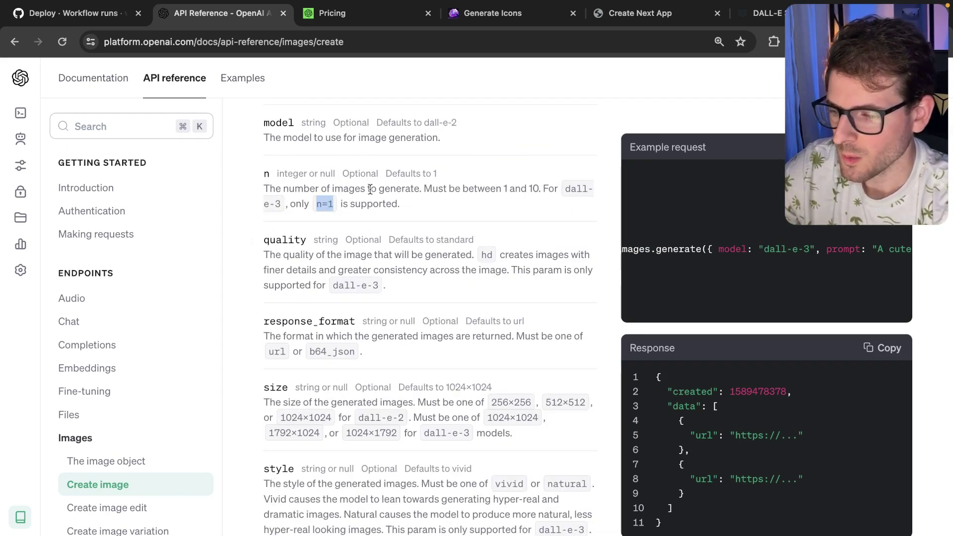
click(433, 273)
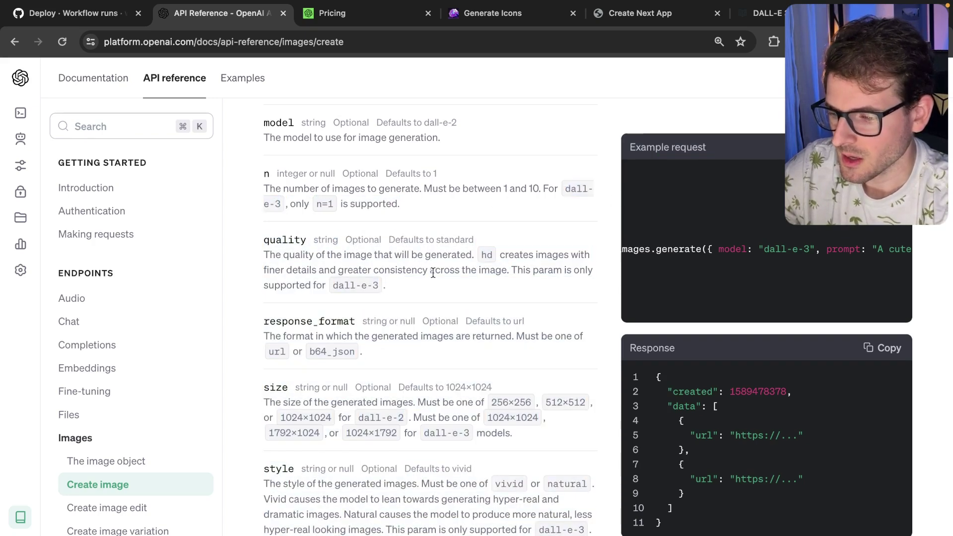
scroll(433, 273, down, 1)
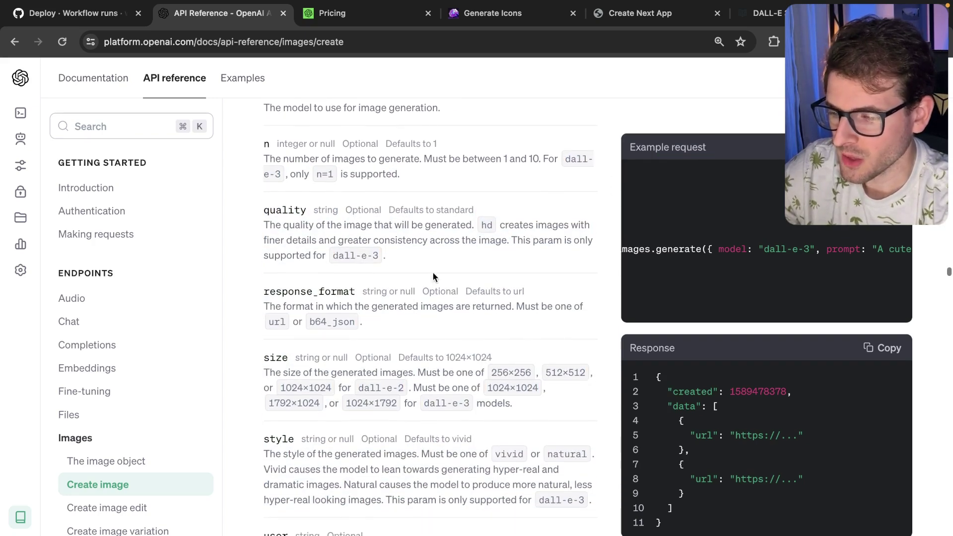
double_click(277, 211)
double_click(486, 226)
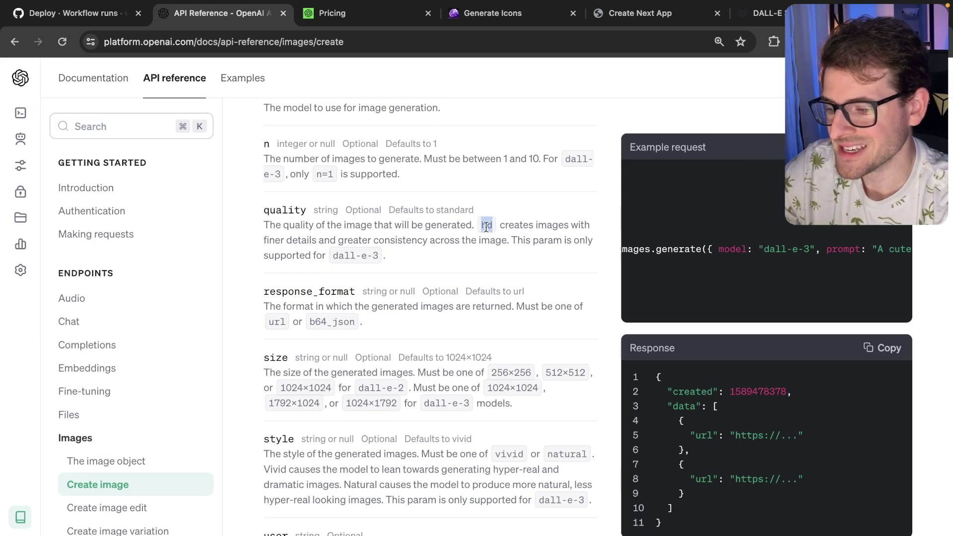
scroll(354, 267, down, 5)
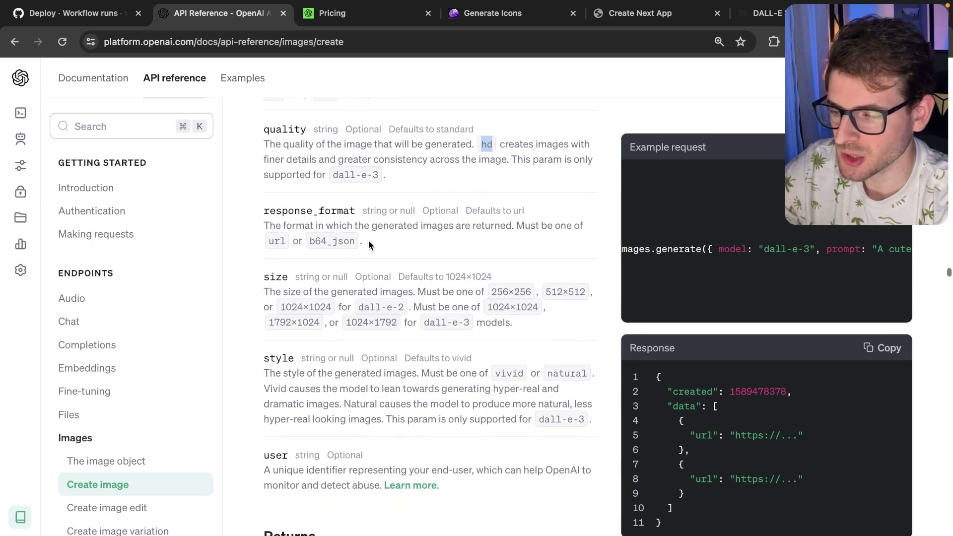
scroll(368, 239, down, 2)
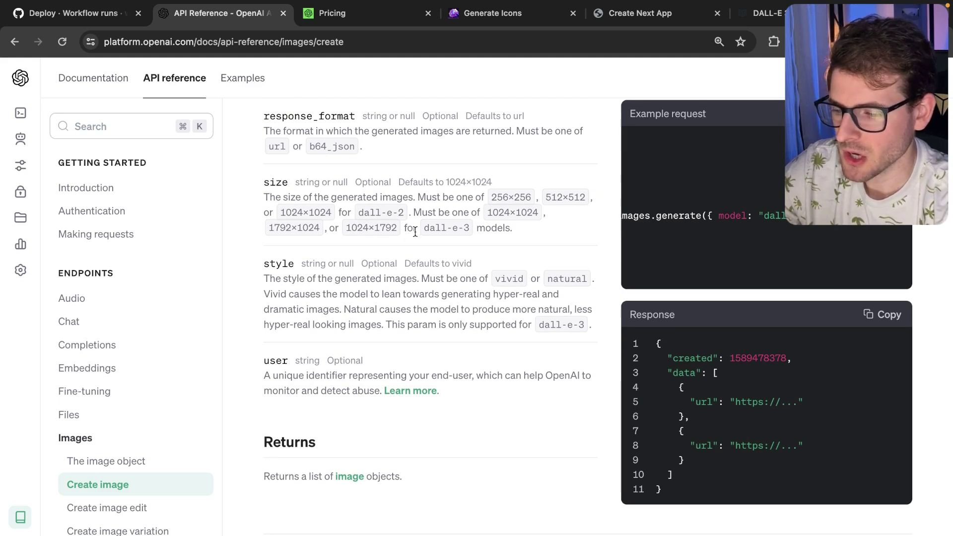
scroll(285, 263, down, 1)
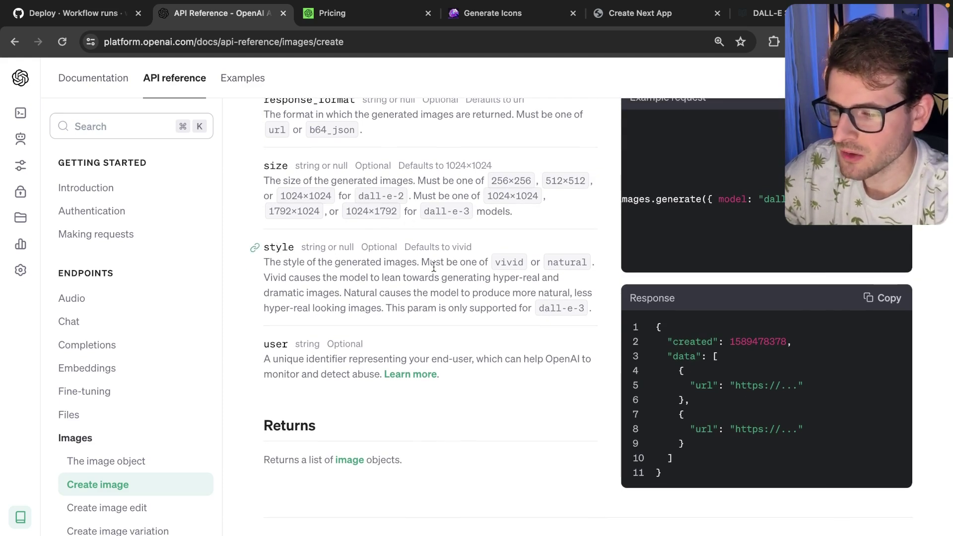
- Screenshot the vivid/natural style options and highlight 'vivid', then return to the generator tab
key(super+shift+4)
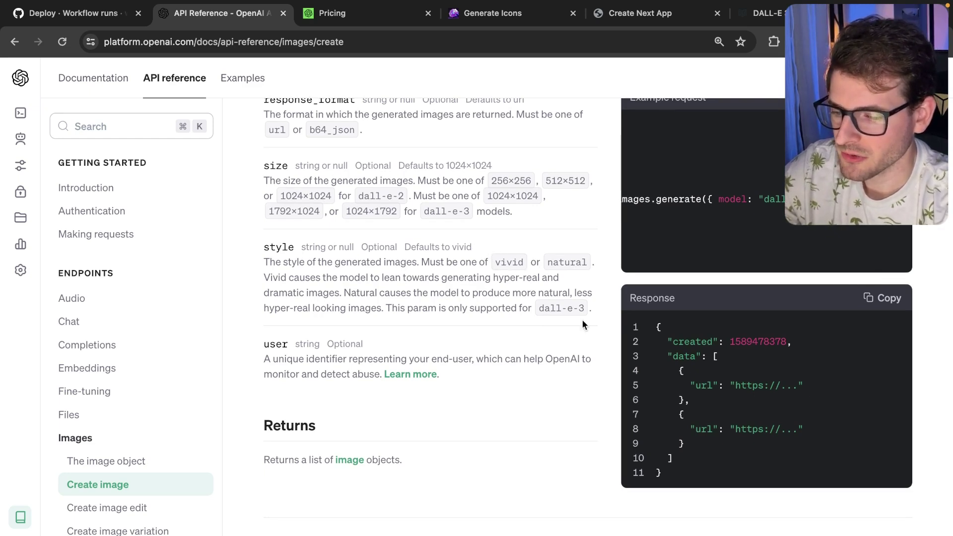
double_click(279, 247)
click(511, 262)
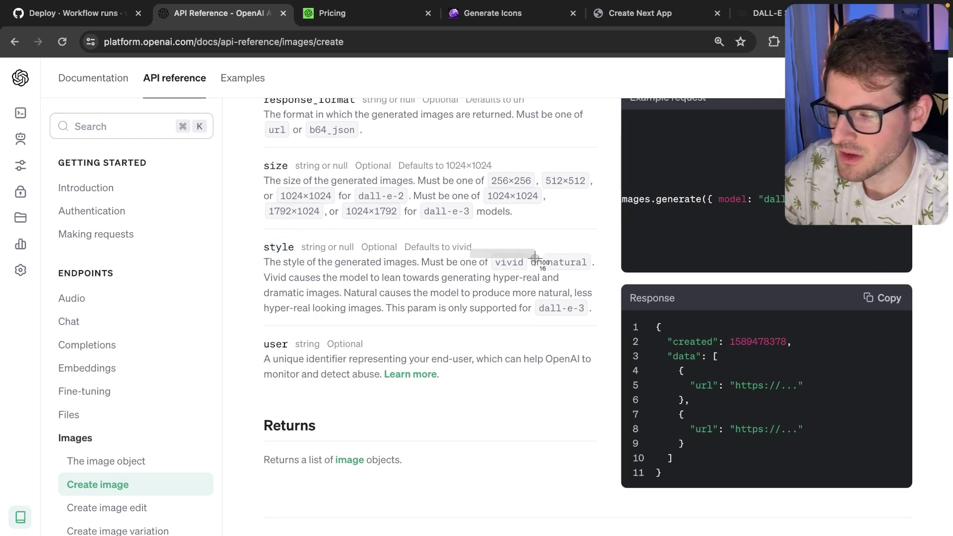
key(super+shift+4)
drag(538, 246, 603, 282)
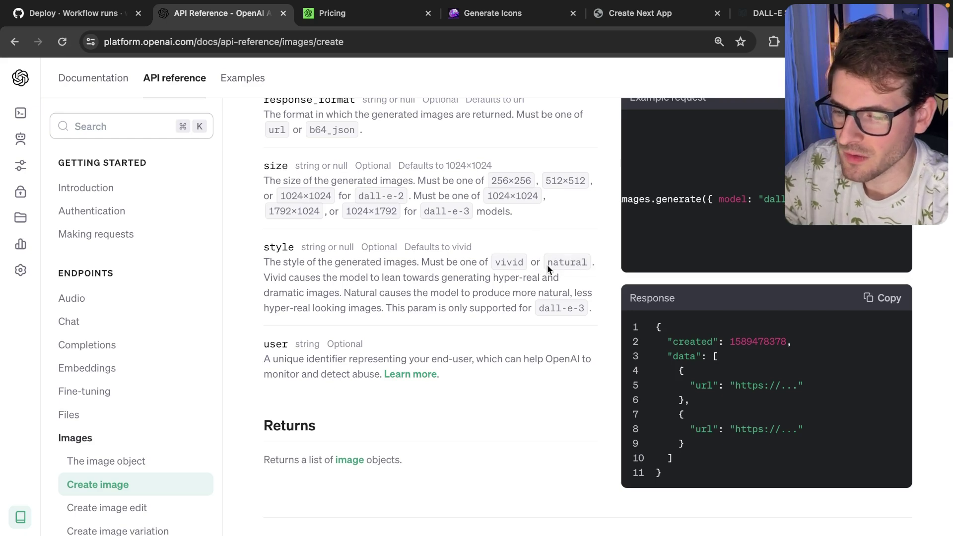
double_click(506, 262)
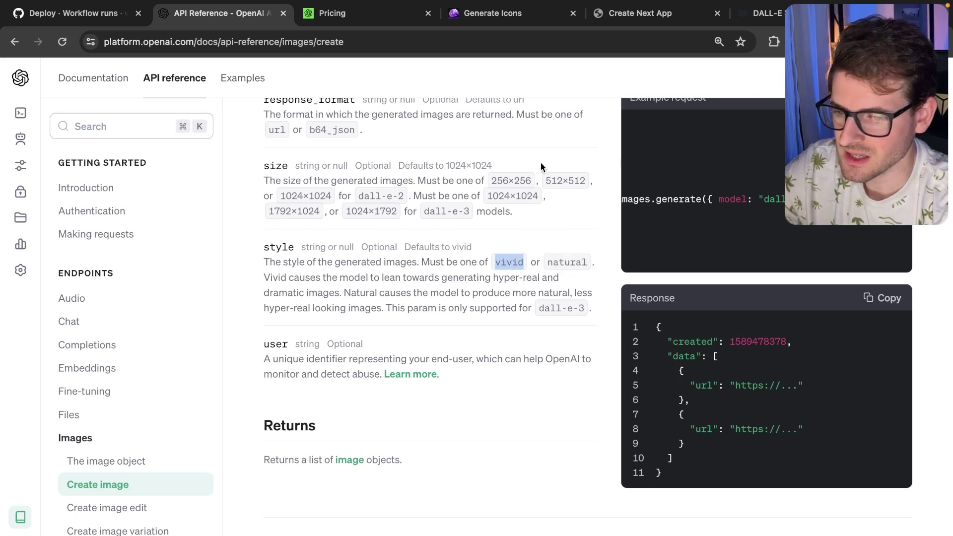
click(454, 15)
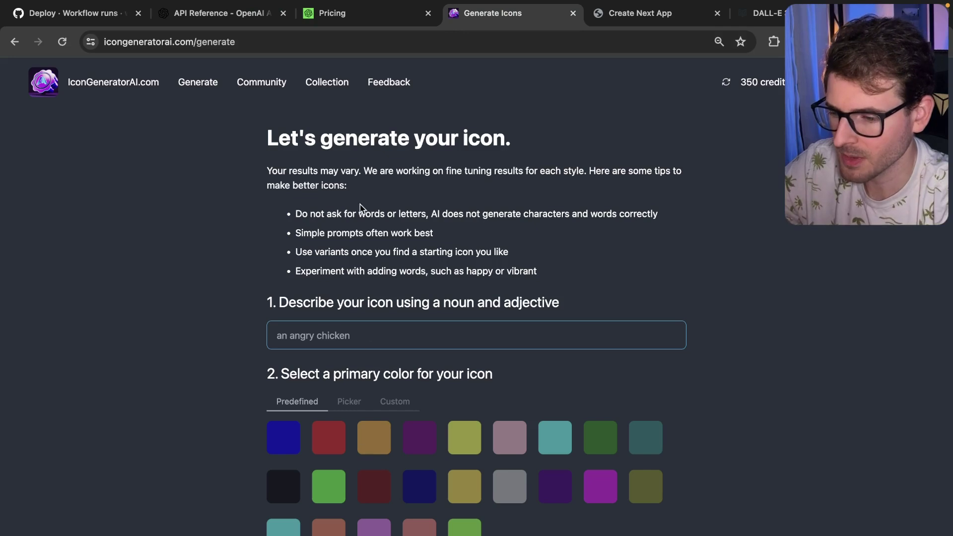
- Return to the Create image docs and highlight 'natural' in the style description
click(218, 14)
double_click(550, 262)
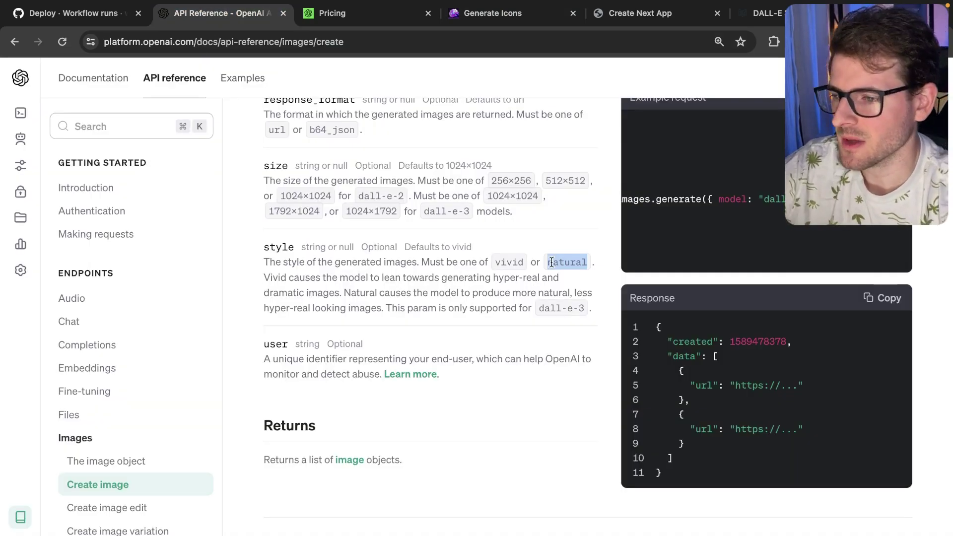
scroll(544, 286, down, 4)
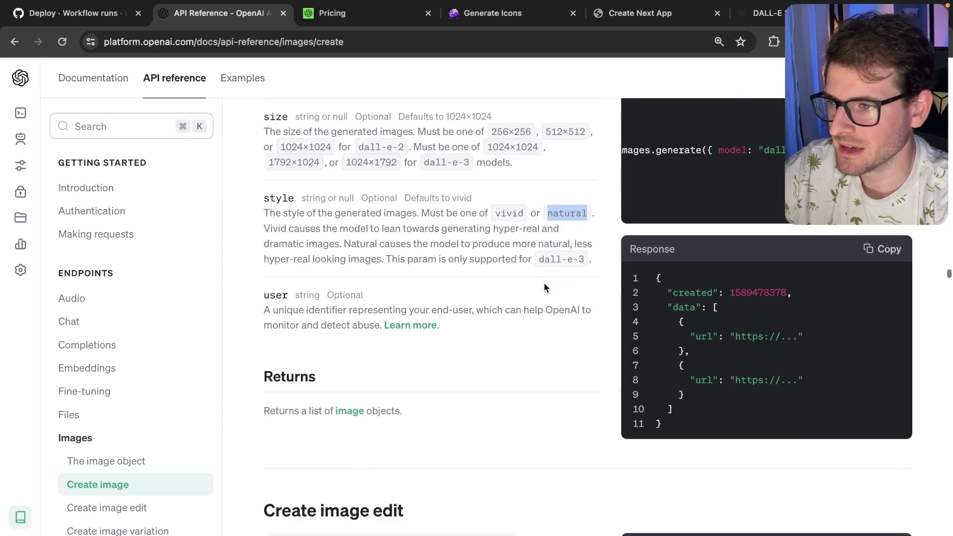
scroll(544, 284, up, 5)
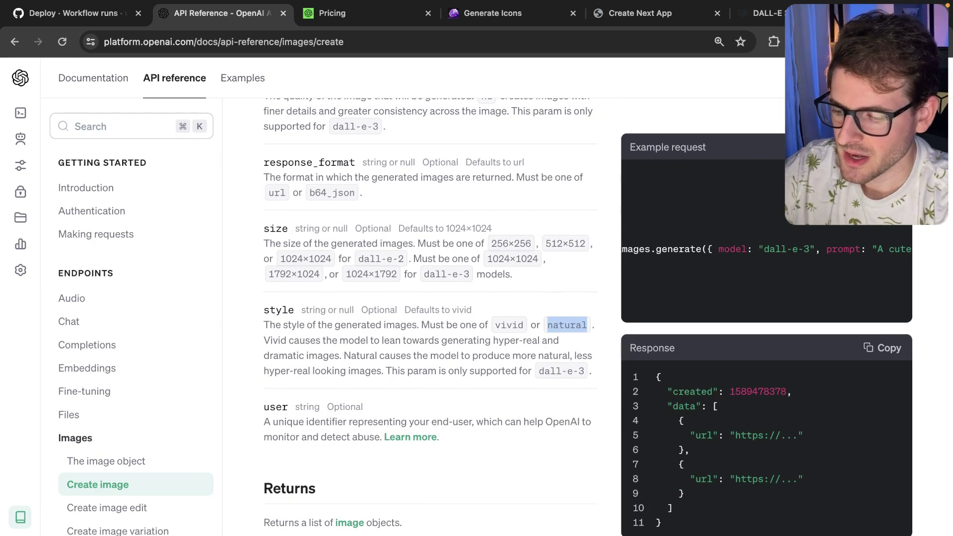
- Open the Create image variation docs and highlight 'variations' in the endpoint URL
click(122, 531)
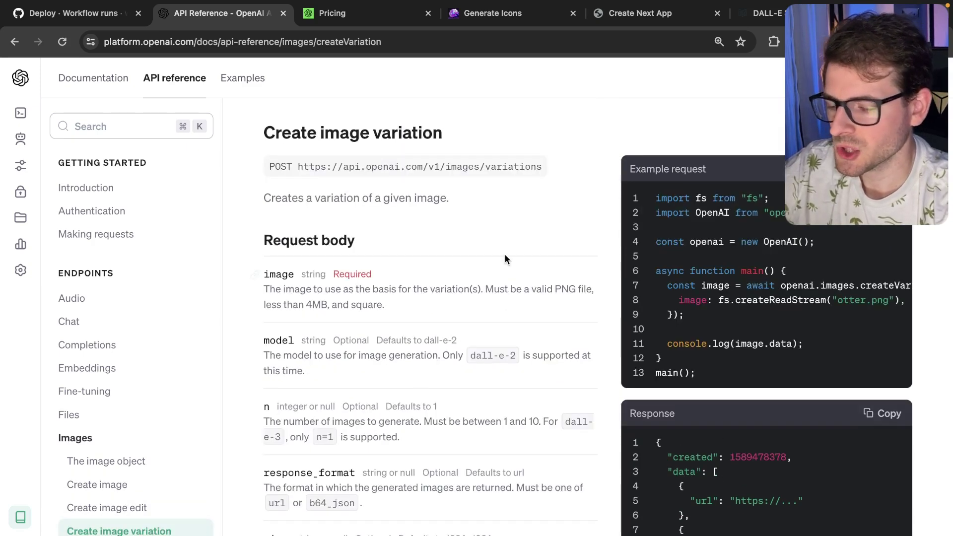
scroll(505, 260, down, 1)
scroll(506, 261, up, 1)
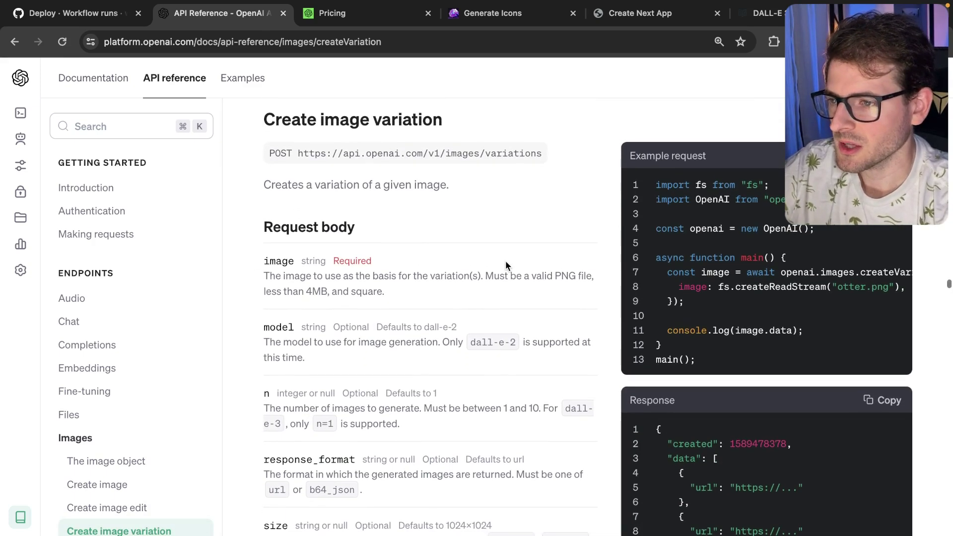
double_click(502, 154)
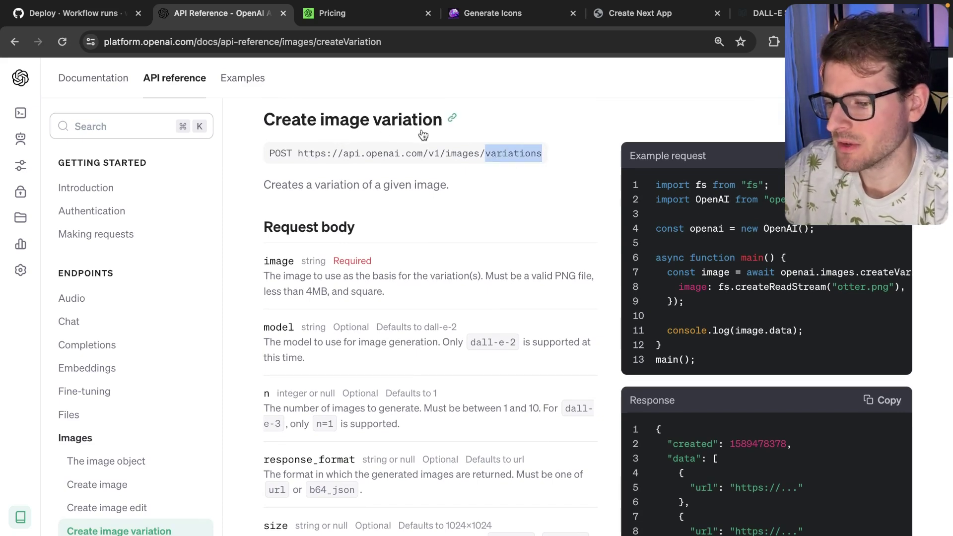
- Highlight the note that the model supports only dall-e-2, then return to the icon generator
scroll(534, 298, down, 2)
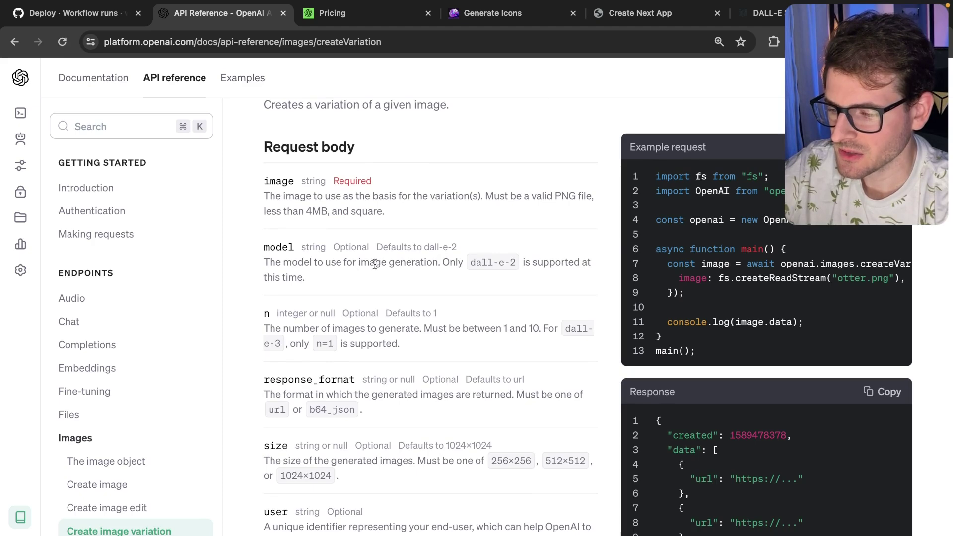
drag(444, 263, 353, 281)
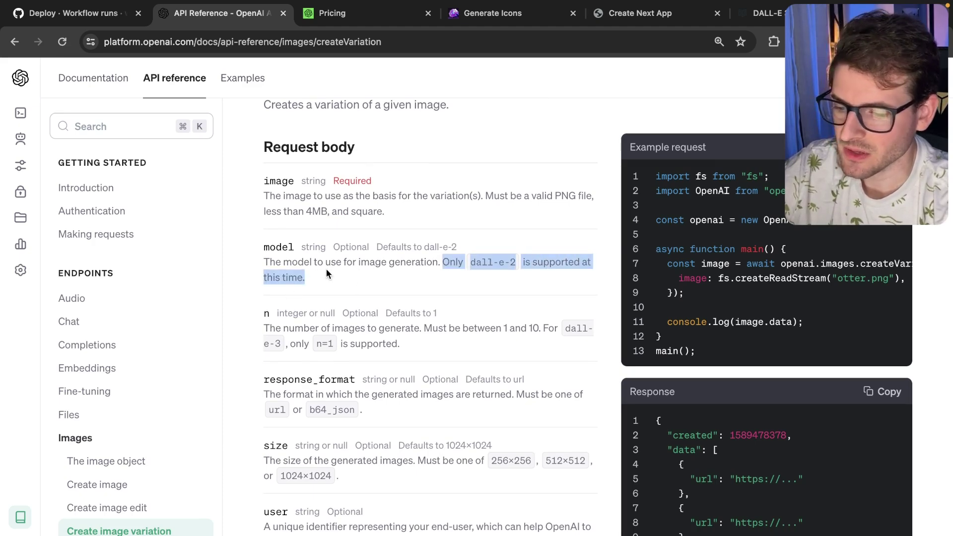
click(328, 272)
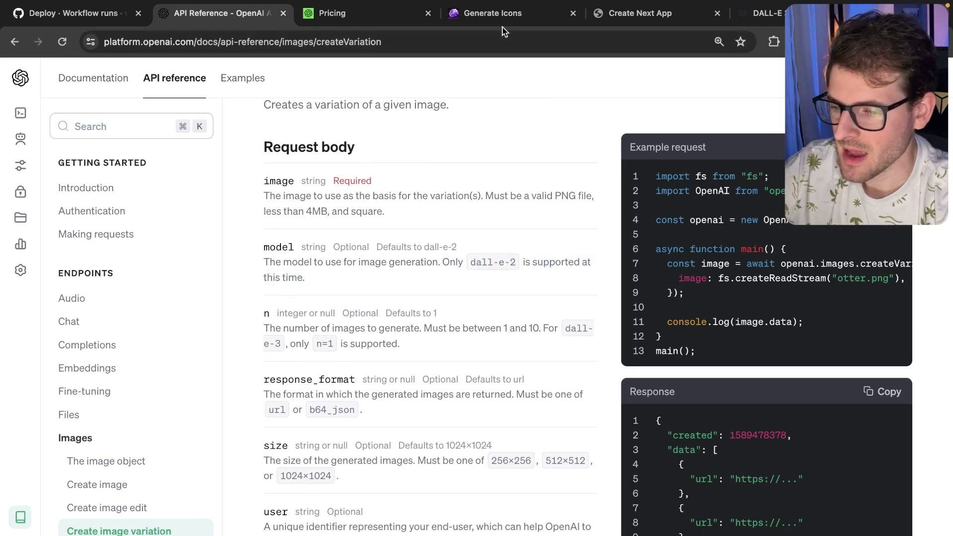
click(496, 14)
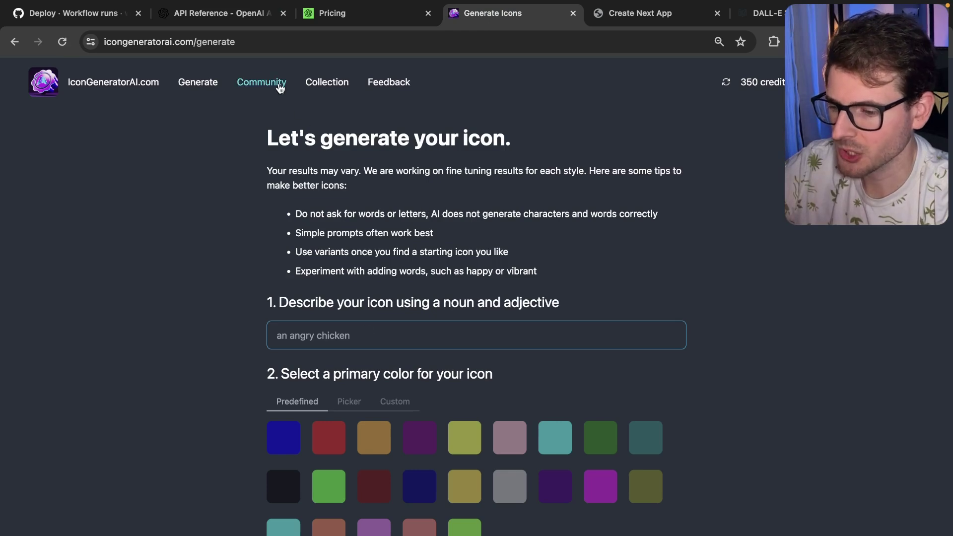
- In the 849-icon collection, check the second panda's and the rooster's options menus, showing Make Variant for 1 credit
click(325, 84)
scroll(353, 294, down, 2)
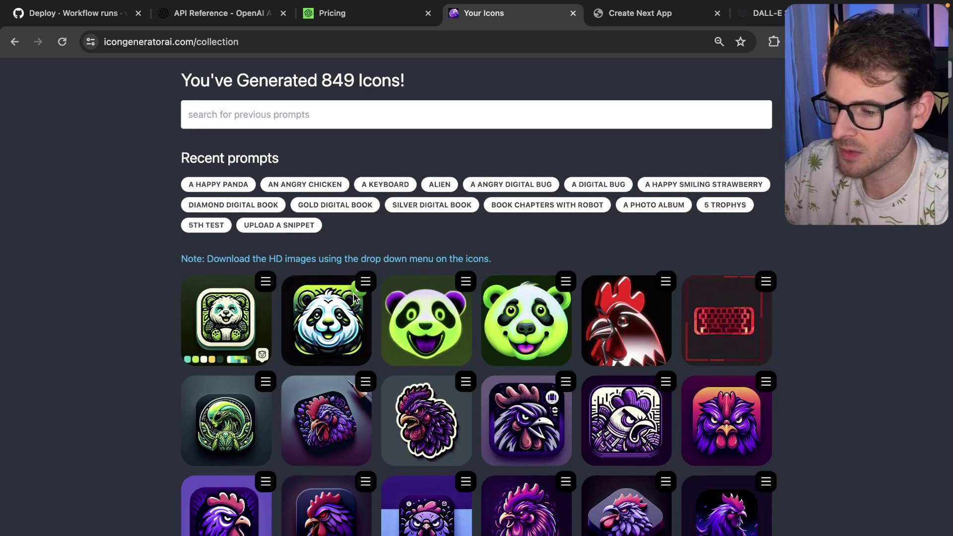
click(366, 282)
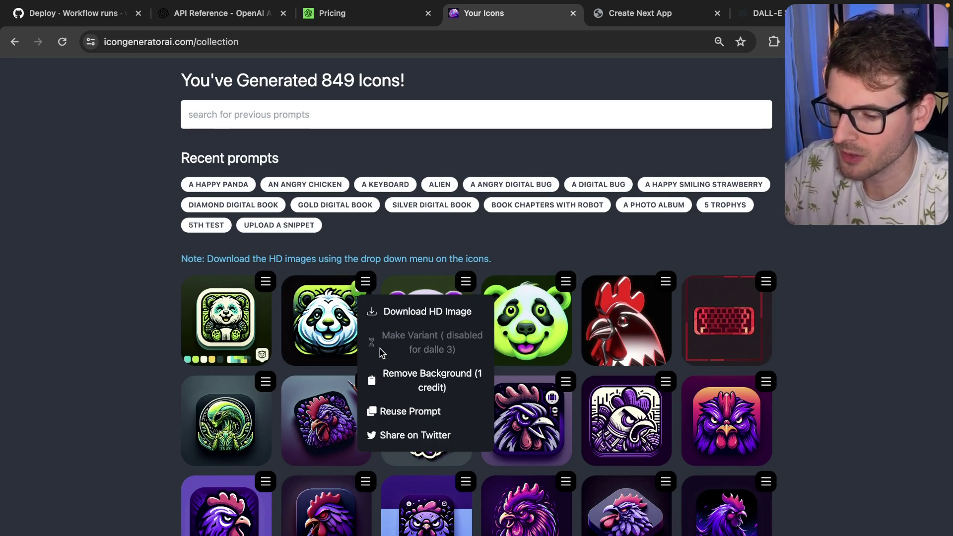
click(798, 325)
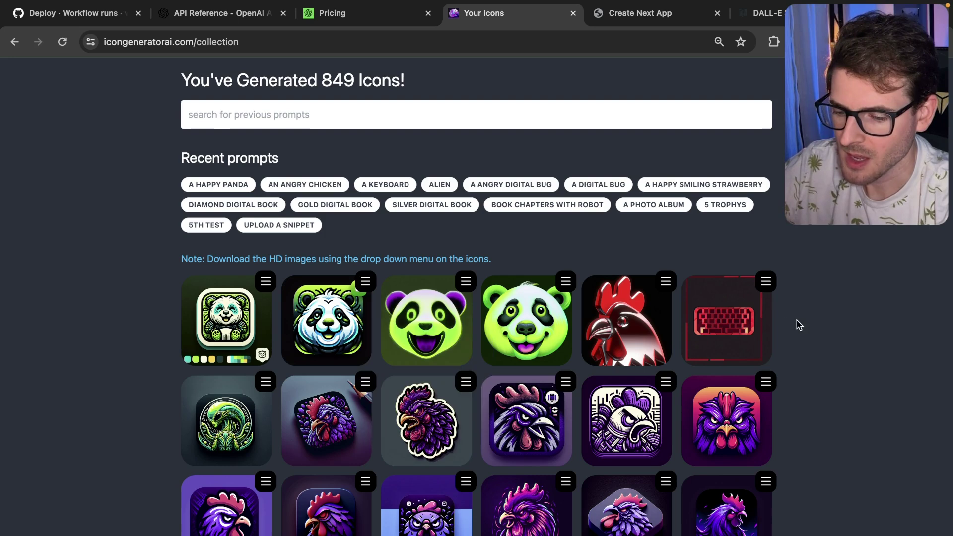
click(666, 283)
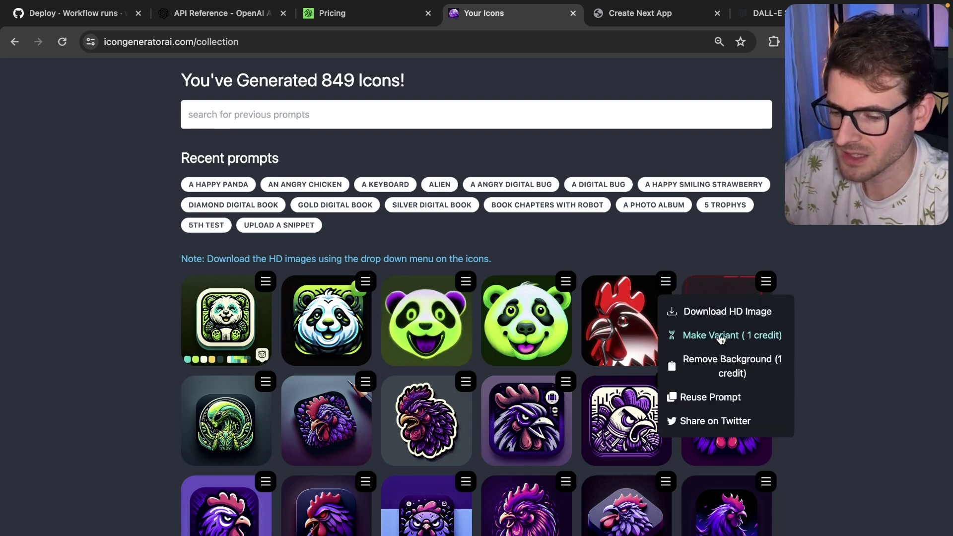